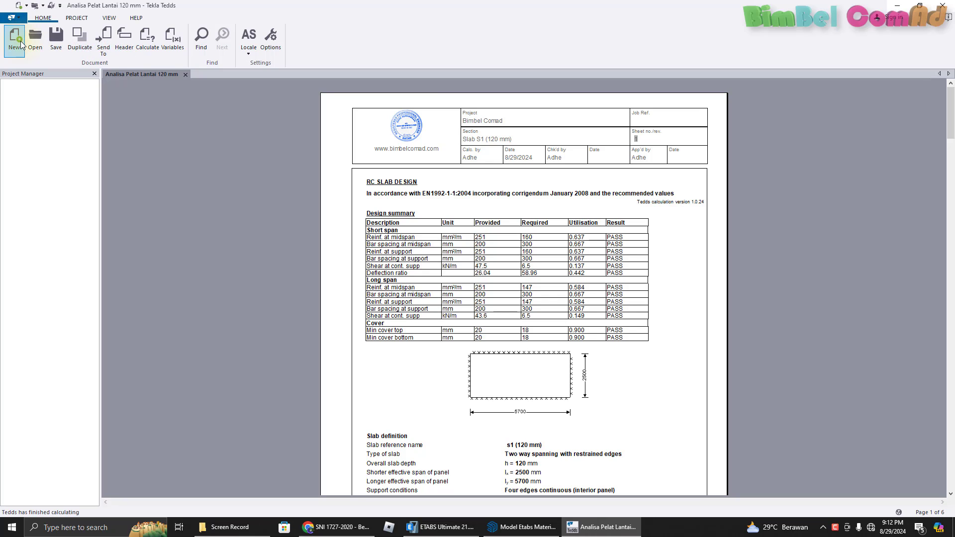
- Review the regional calculation settings and available locales, keeping the locale set to Asia
left_click(248, 41)
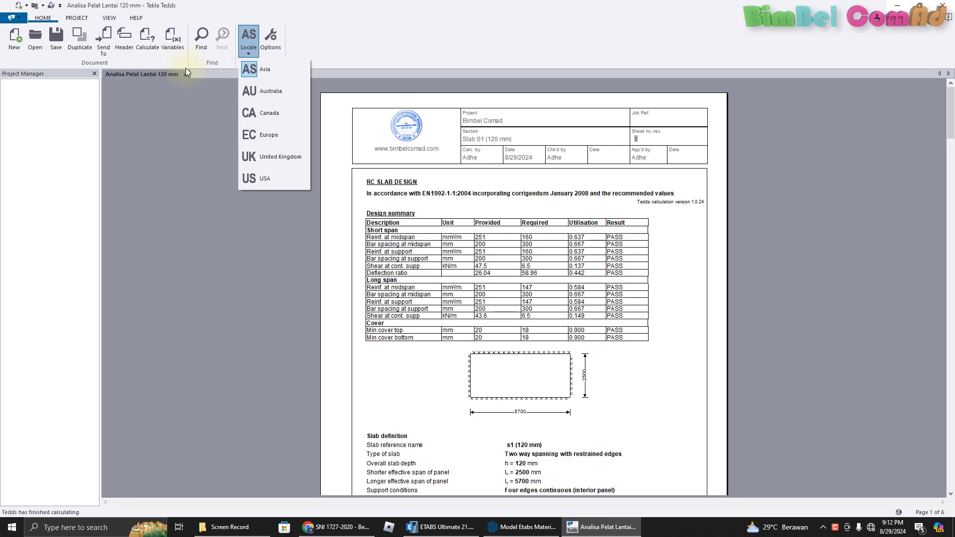
left_click(270, 39)
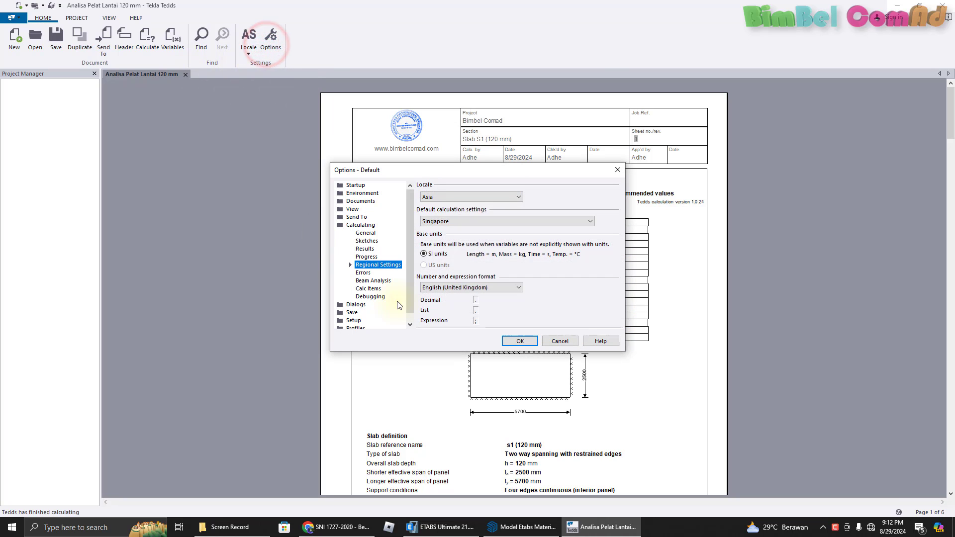
left_click(556, 342)
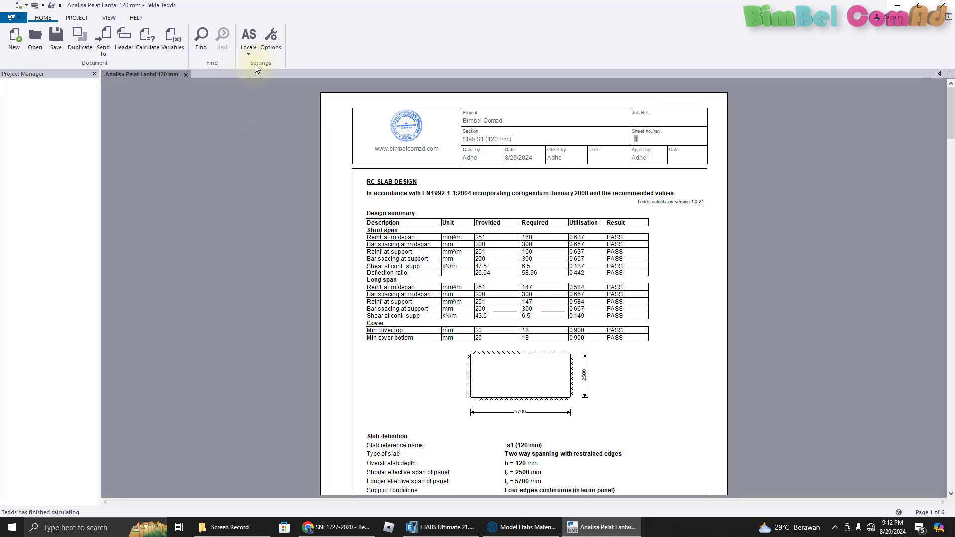
left_click(246, 44)
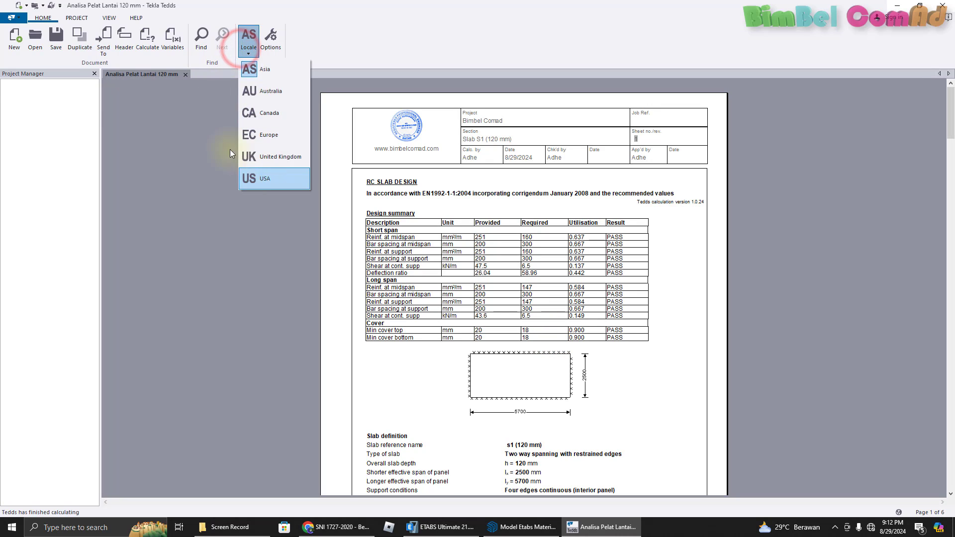
left_click(178, 98)
left_click(248, 43)
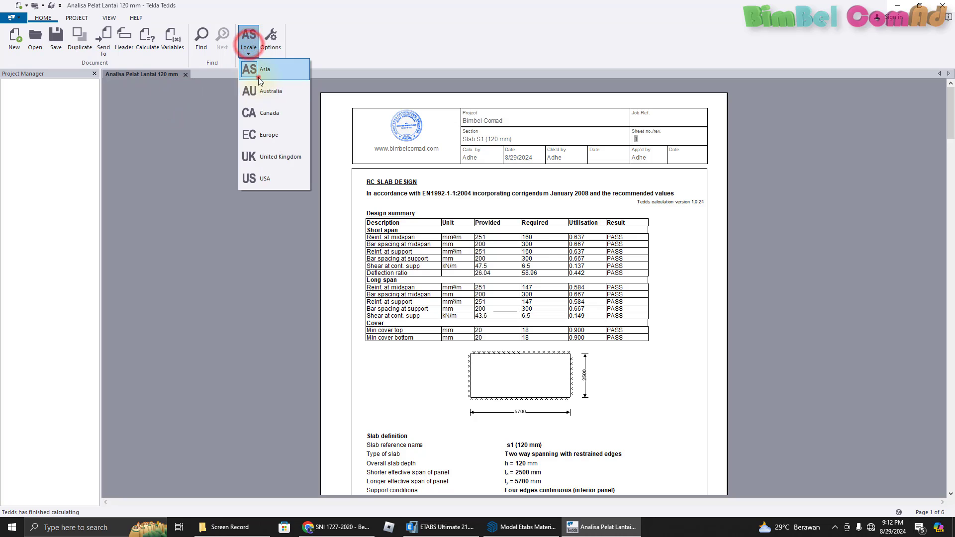
left_click(259, 77)
left_click(158, 128)
- Start a new RC stair design (EN1992) calculation from the Floors category of the Tedds calculations library
left_click(14, 43)
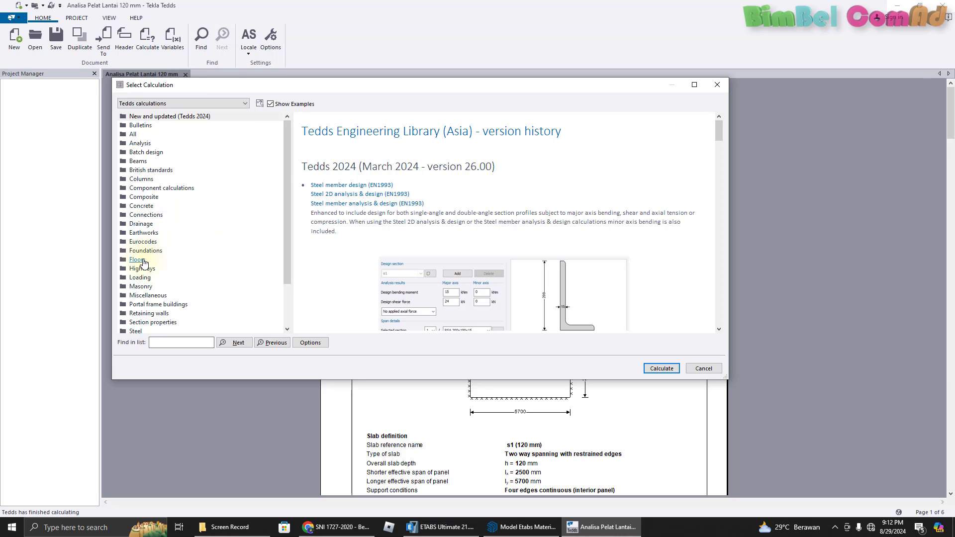
double_click(142, 260)
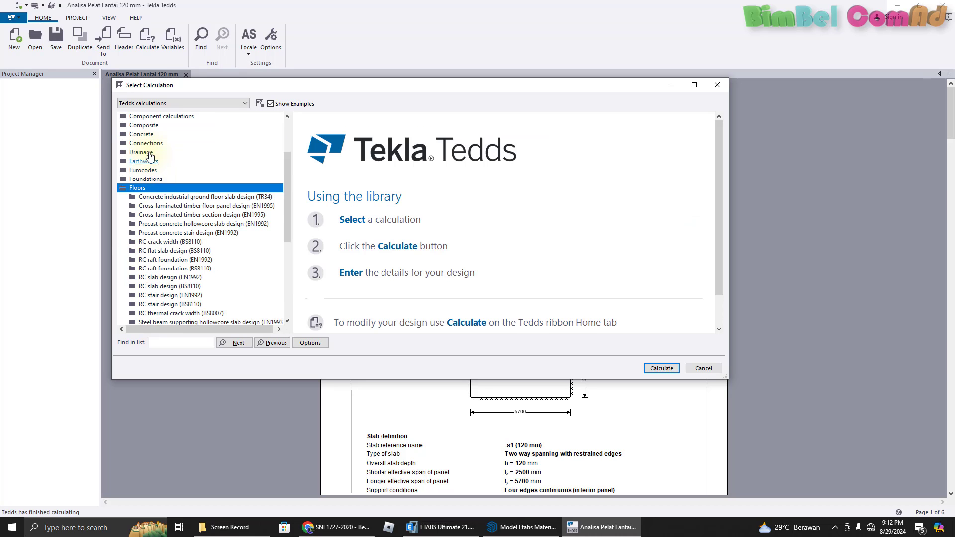
scroll(184, 273, "down", 1)
double_click(170, 270)
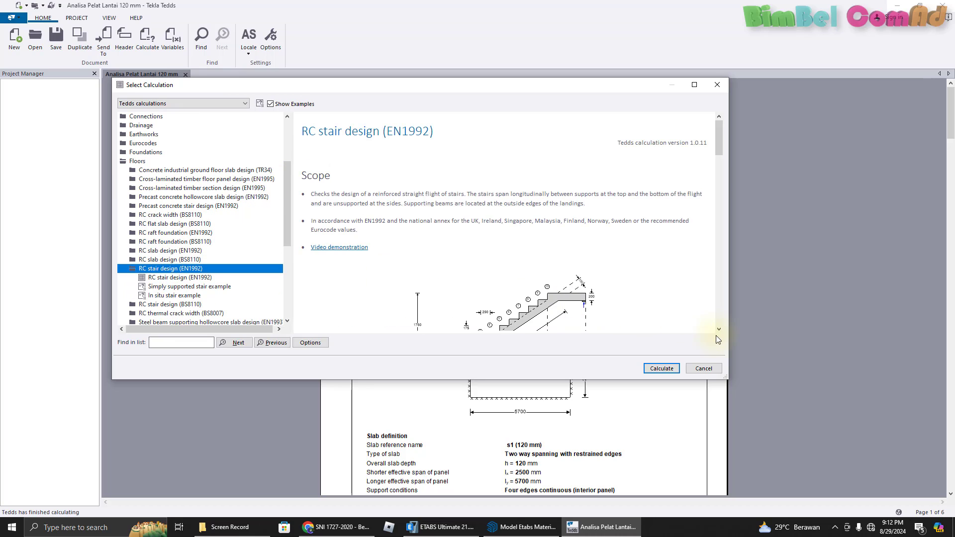
left_click(662, 368)
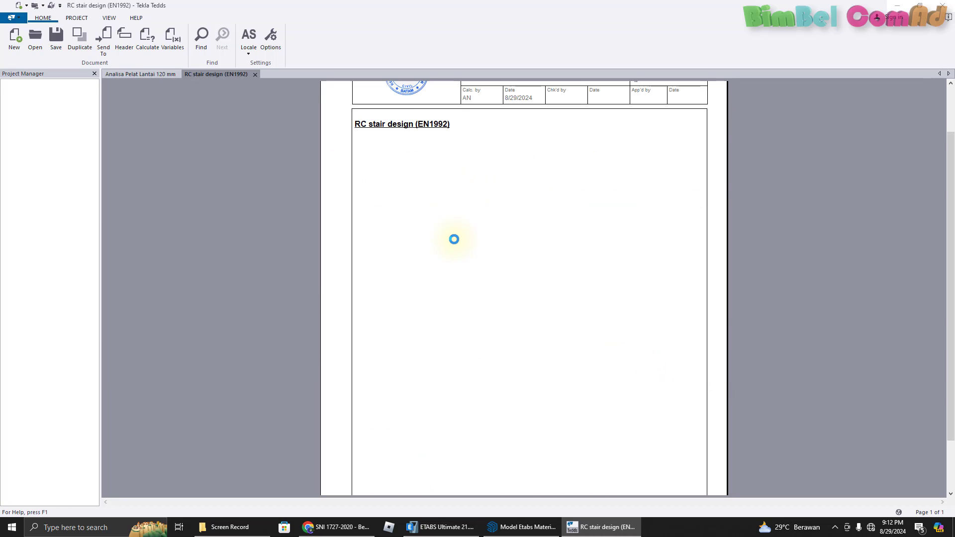
- Switch to the SketchUp building model and examine the open corner bay beside the dimensioned floor slab from several angles
left_click(516, 528)
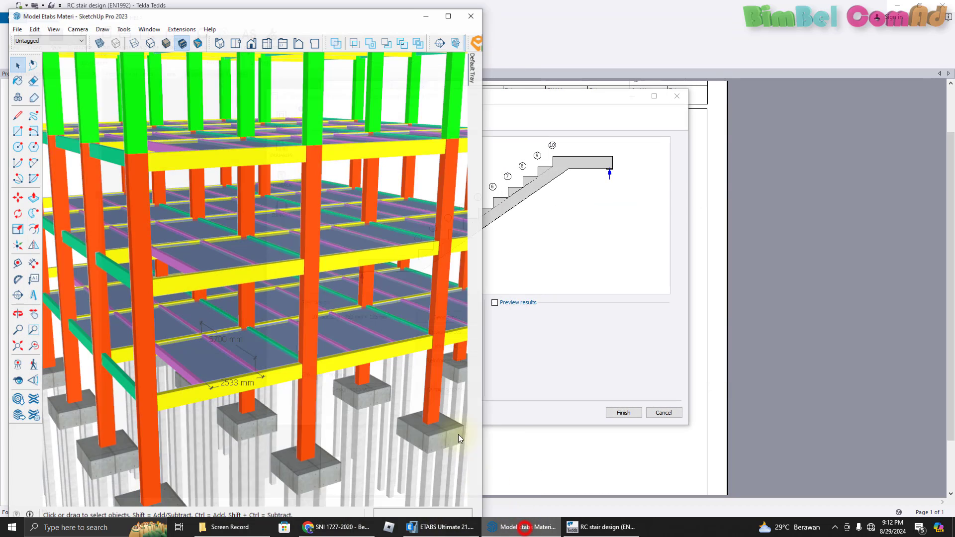
mouse_move(236, 367)
left_mouse_down()
mouse_move(229, 379)
mouse_move(128, 386)
mouse_move(208, 367)
mouse_move(134, 385)
mouse_move(199, 361)
left_mouse_up()
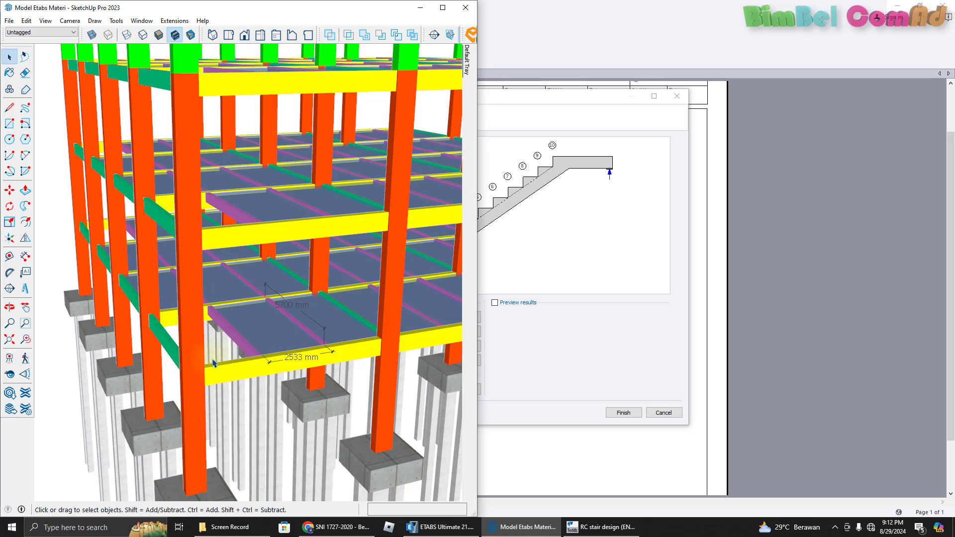
mouse_move(259, 354)
left_mouse_down()
mouse_move(141, 379)
mouse_move(149, 373)
mouse_move(127, 369)
left_mouse_up()
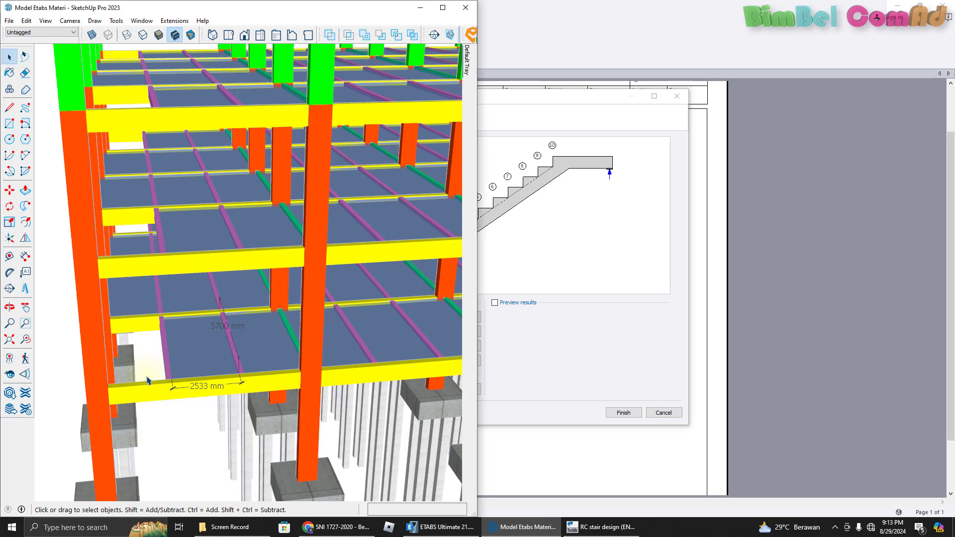
left_click_drag(189, 386, 209, 365)
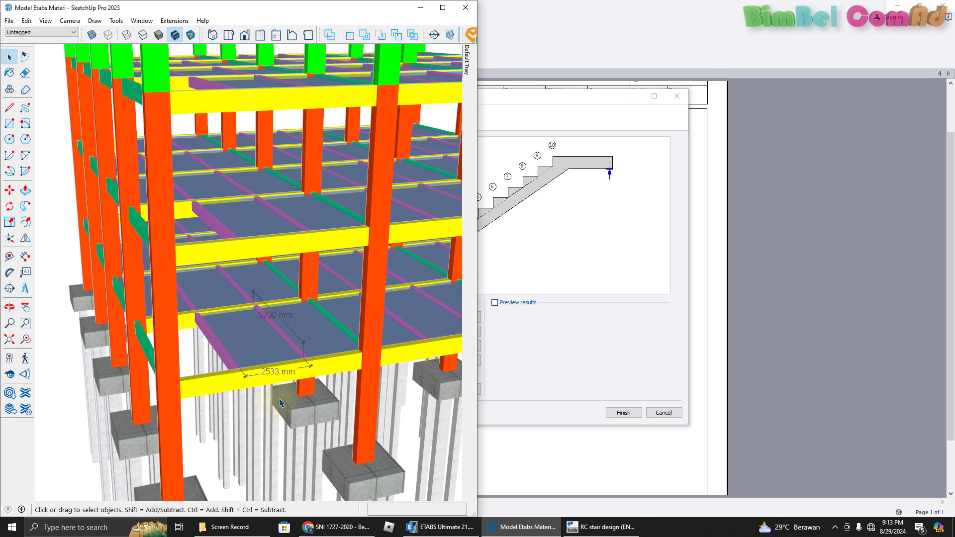
scroll(275, 388, "up", 3)
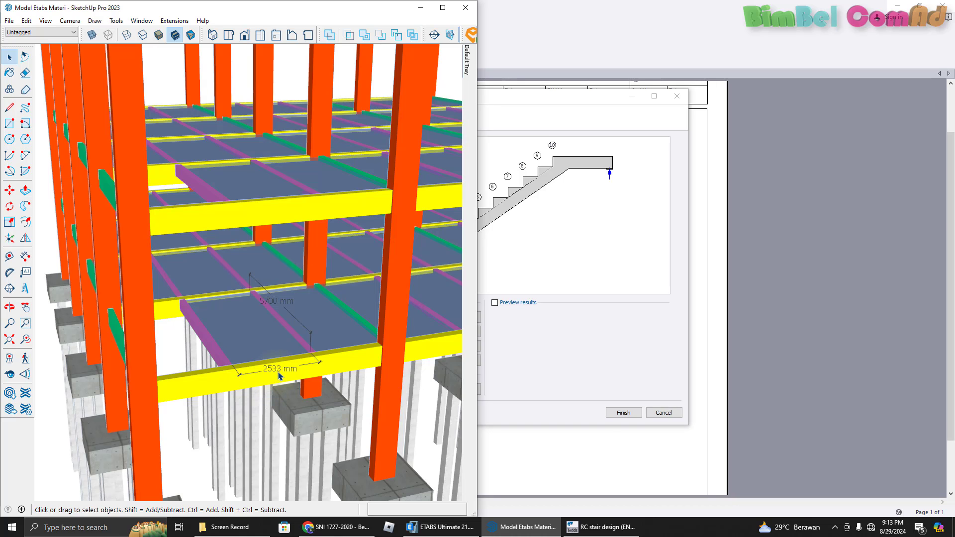
- Return to Tekla Tedds and set the stair design's national annex to Recommended in the design options
left_click(577, 328)
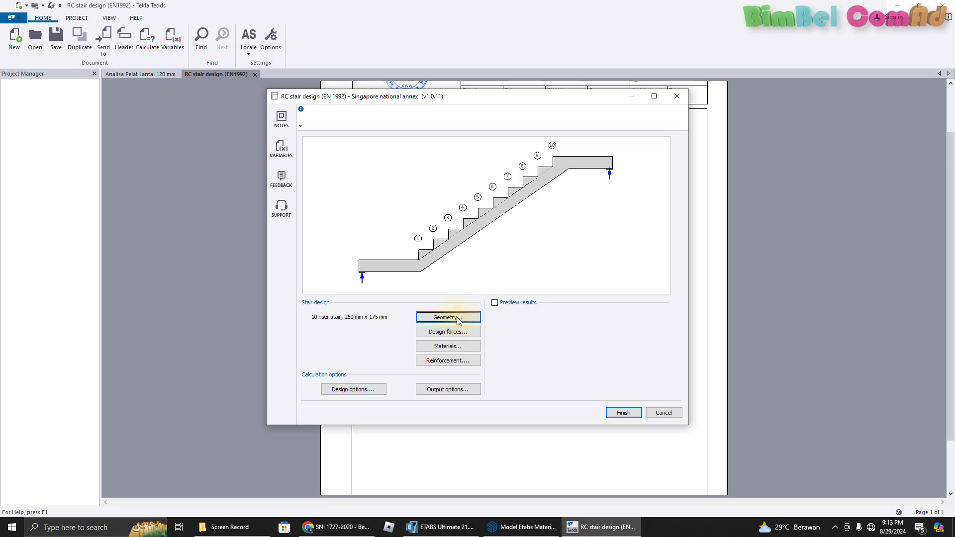
left_click(374, 391)
left_click(416, 110)
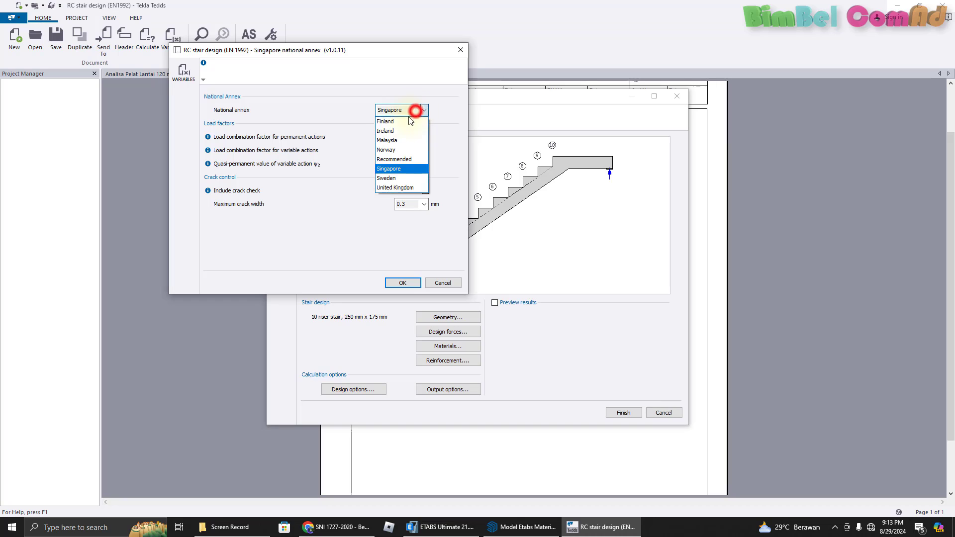
left_click(398, 159)
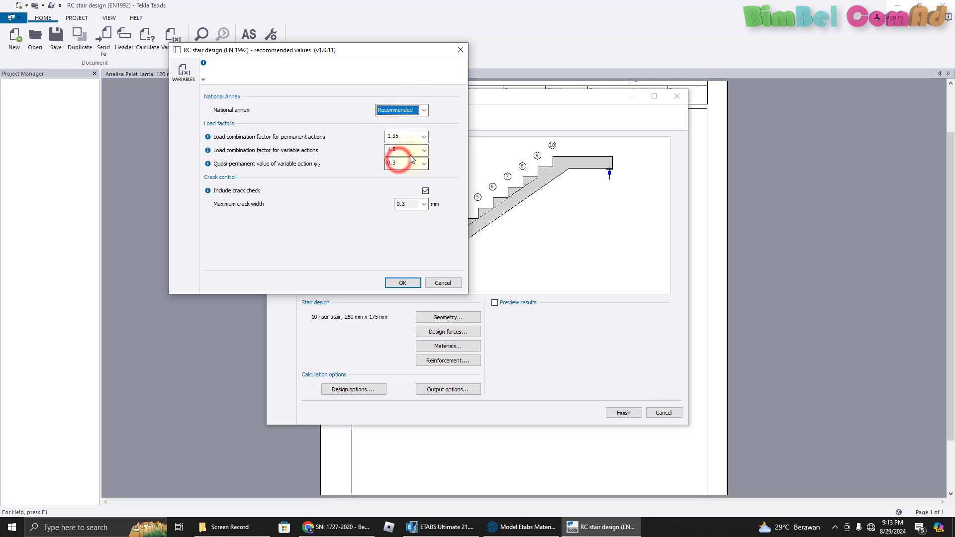
- Set the load combination factors to 1.2 for permanent actions and 1.6 for variable actions, and accept the design options
left_click(403, 137)
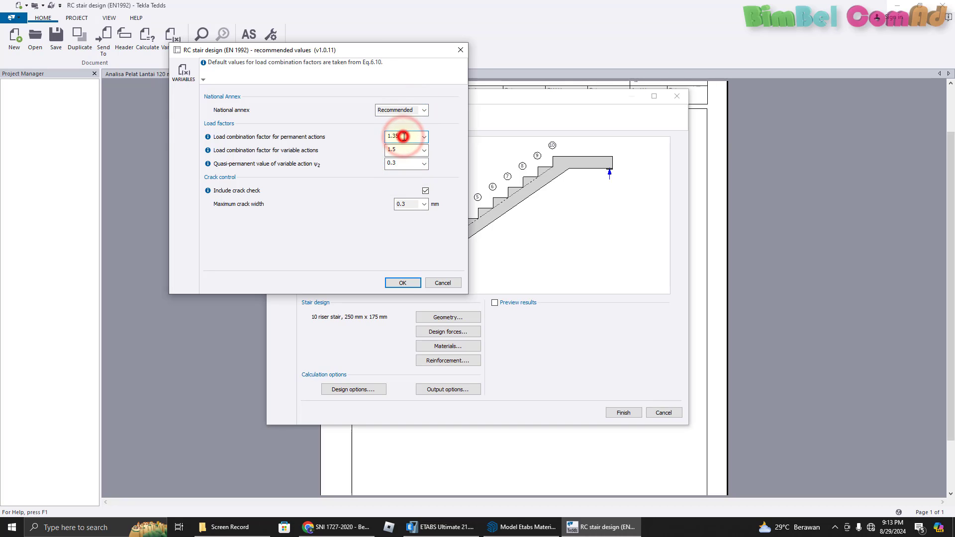
left_click(424, 136)
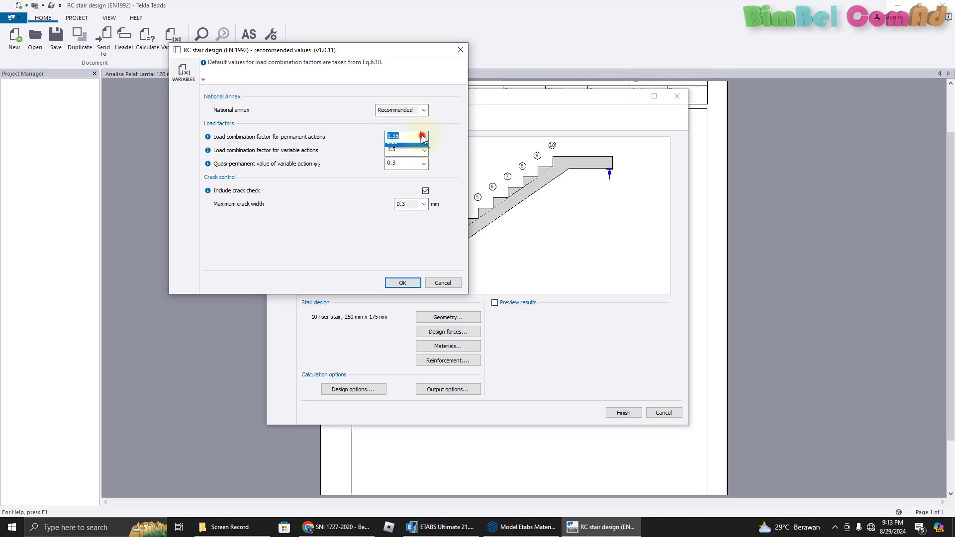
left_click(417, 136)
left_click(413, 137)
key("BackSpace")
key("BackSpace")
left_click(403, 149)
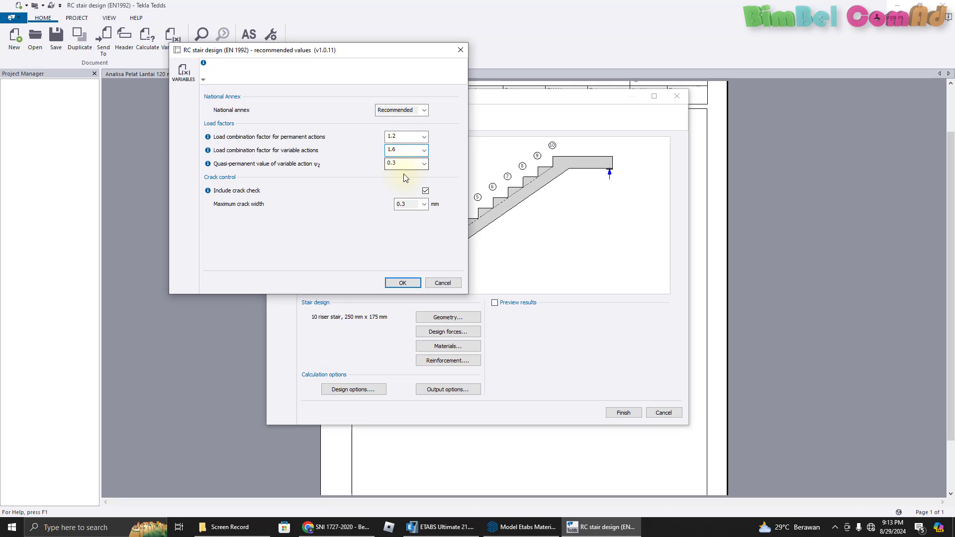
left_click(403, 283)
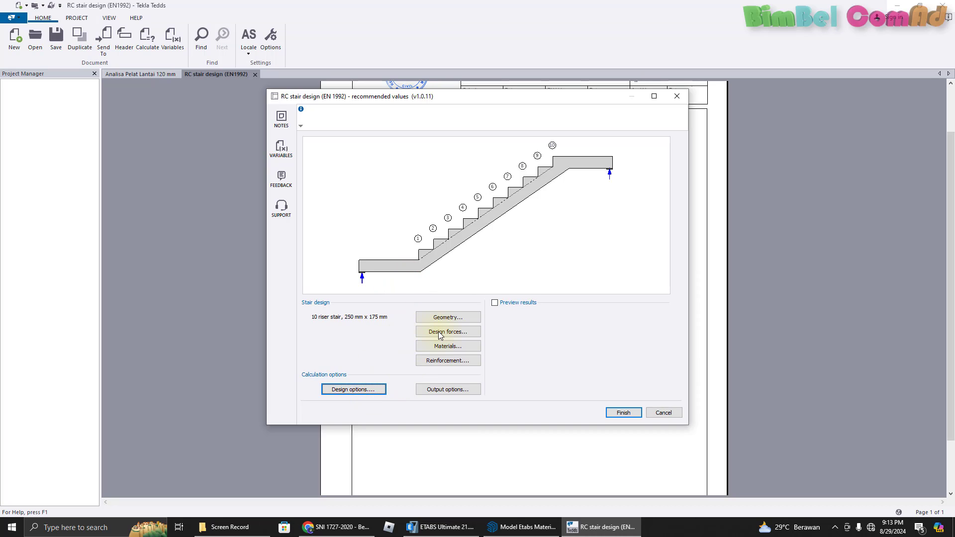
- Set the number of risers to 13 in the stair geometry
left_click(451, 317)
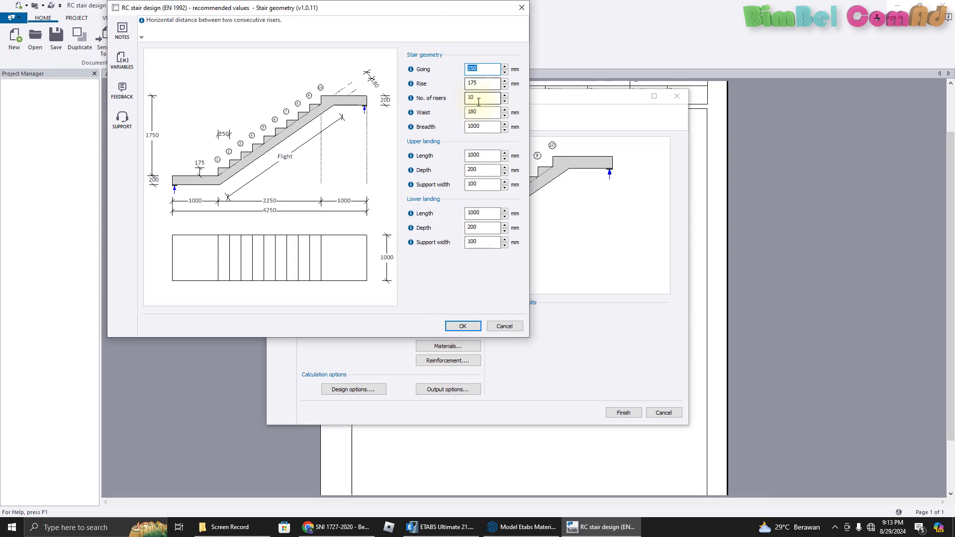
left_click(504, 95)
left_click(505, 94)
left_click(505, 95)
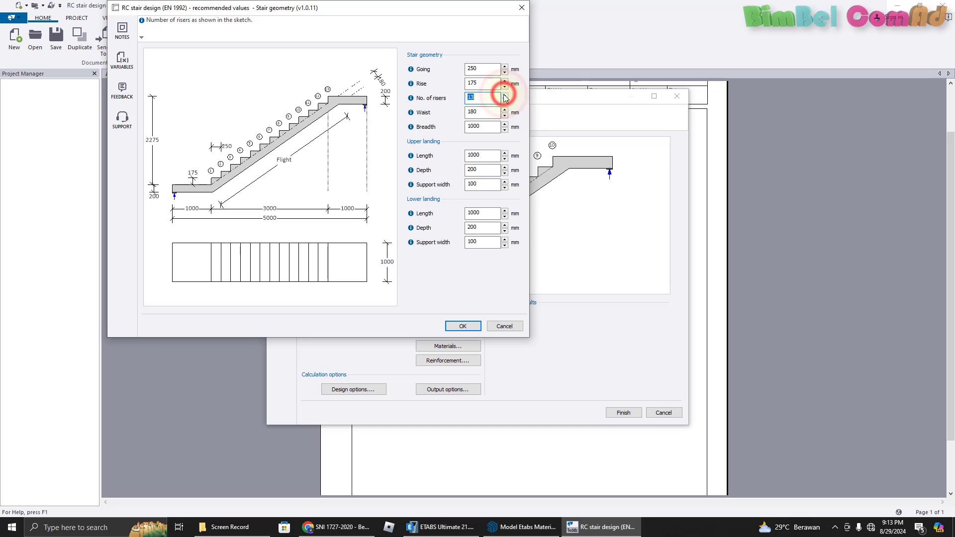
left_click(485, 96)
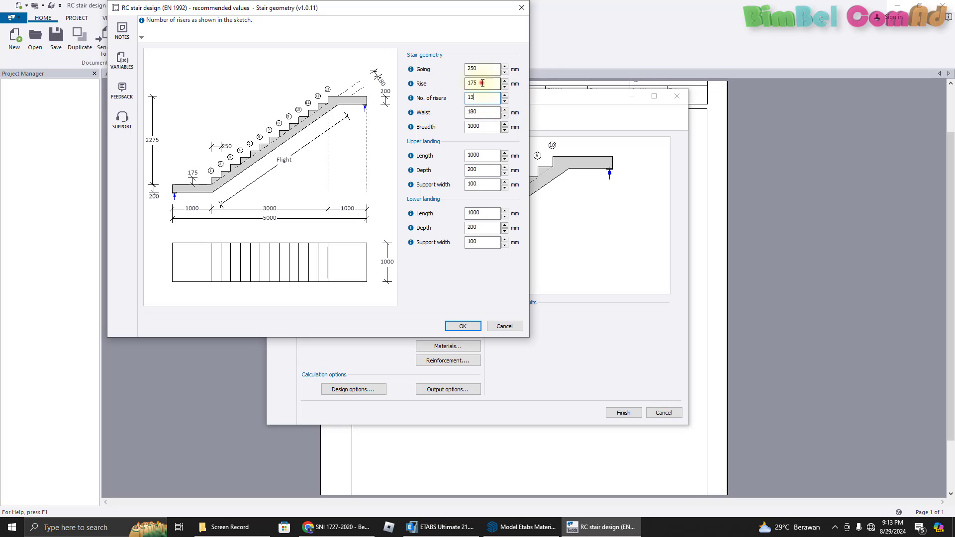
- Set the stair's rise to 180 mm and its going to 300 mm
double_click(482, 83)
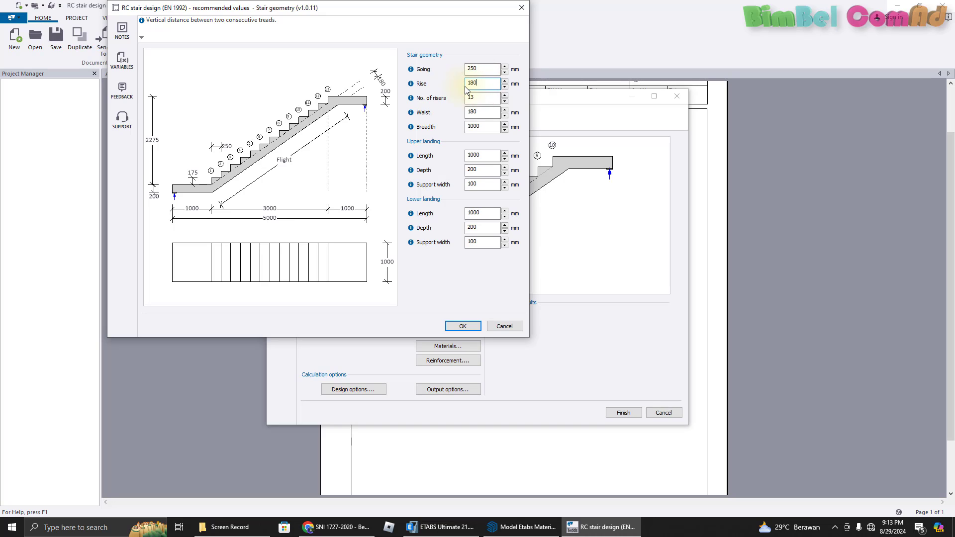
type("180")
left_click(484, 72)
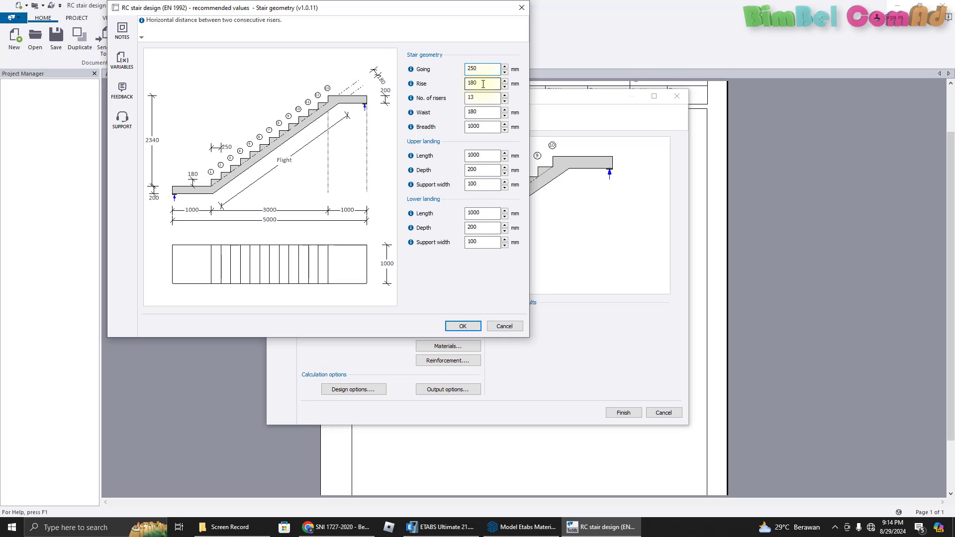
left_click(483, 83)
left_click(485, 69)
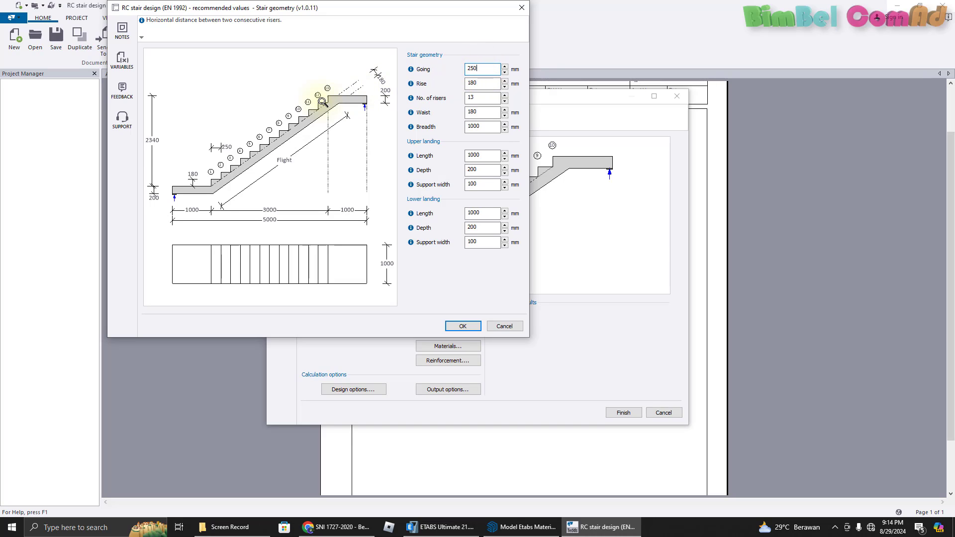
double_click(480, 69)
type("300")
left_click(482, 83)
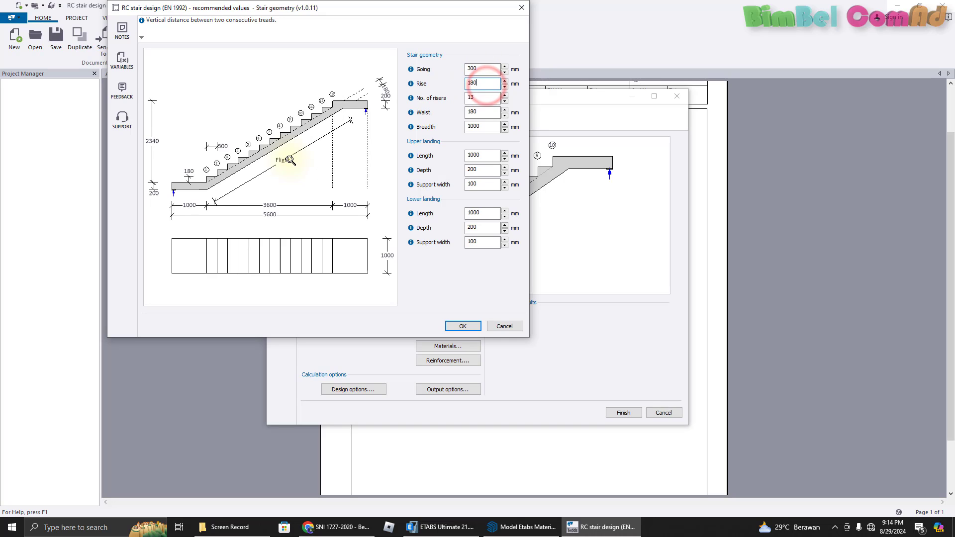
left_click(473, 98)
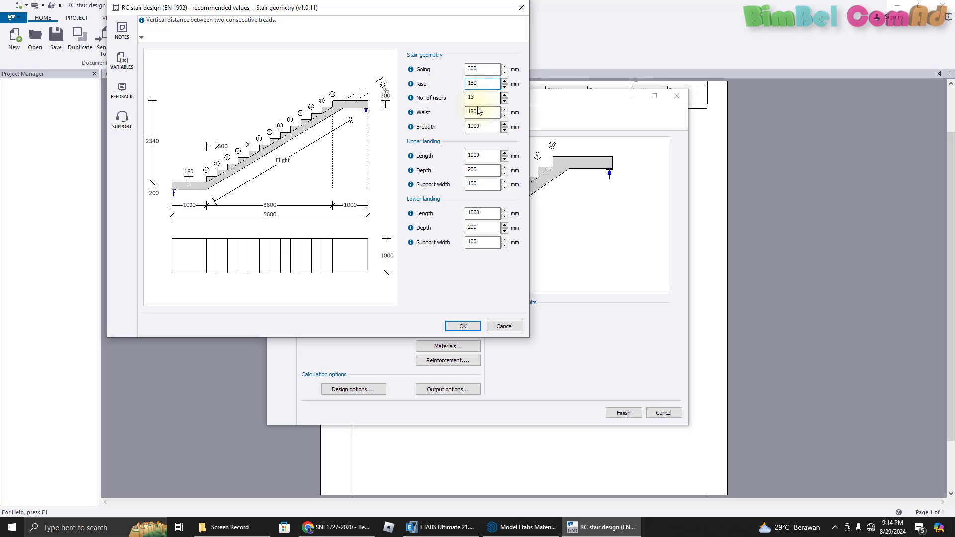
- Set the stair's waist thickness to 120 mm
left_click(480, 112)
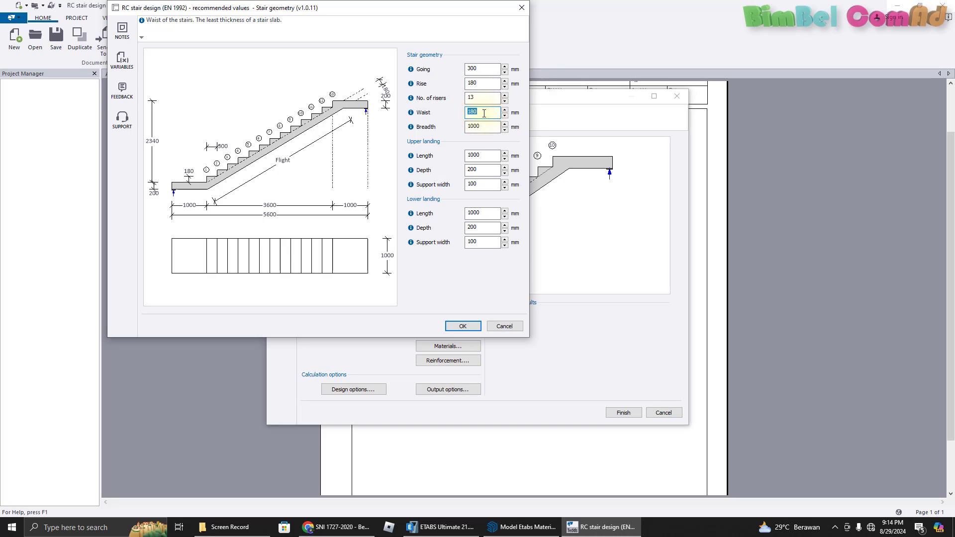
left_click(484, 112)
key("BackSpace")
key("BackSpace")
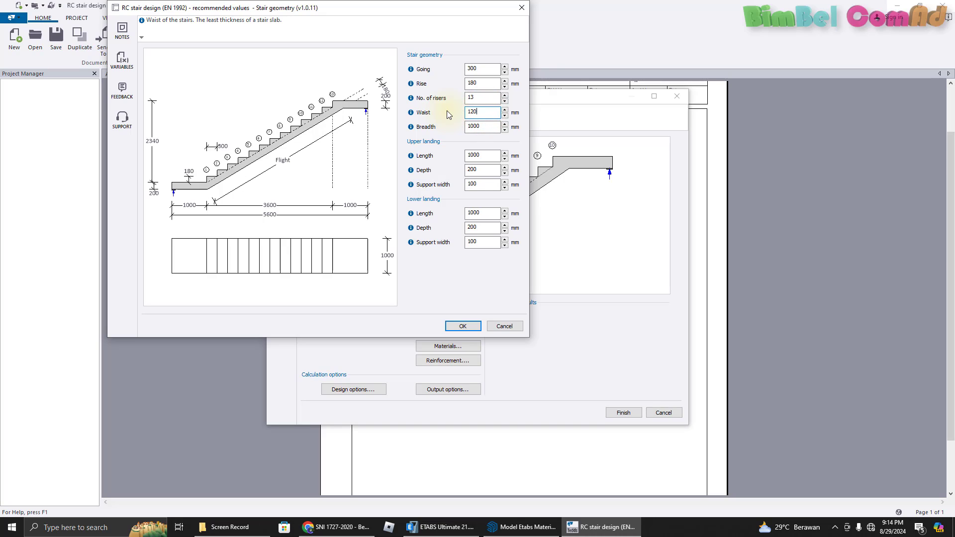
type("20")
left_click(485, 97)
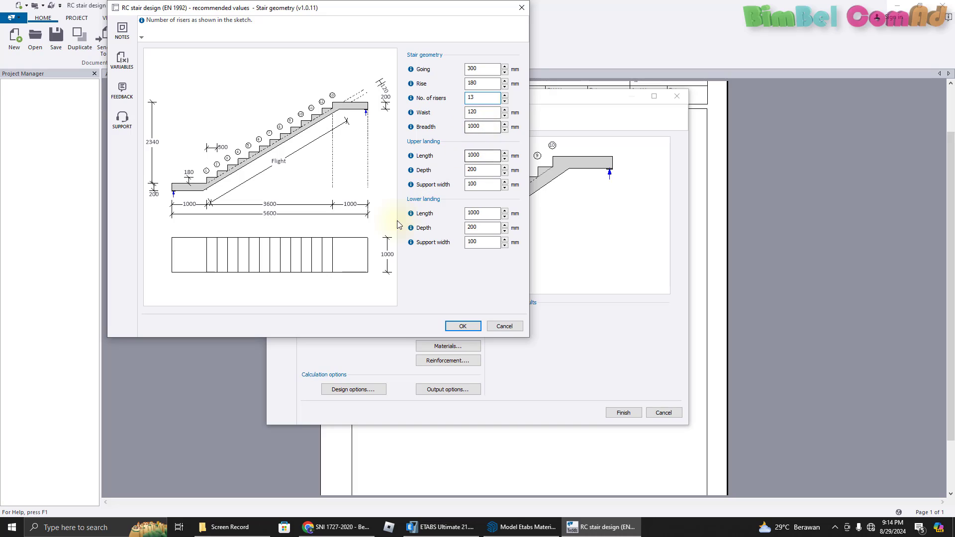
- Set the stair's breadth to 1600 mm
double_click(482, 127)
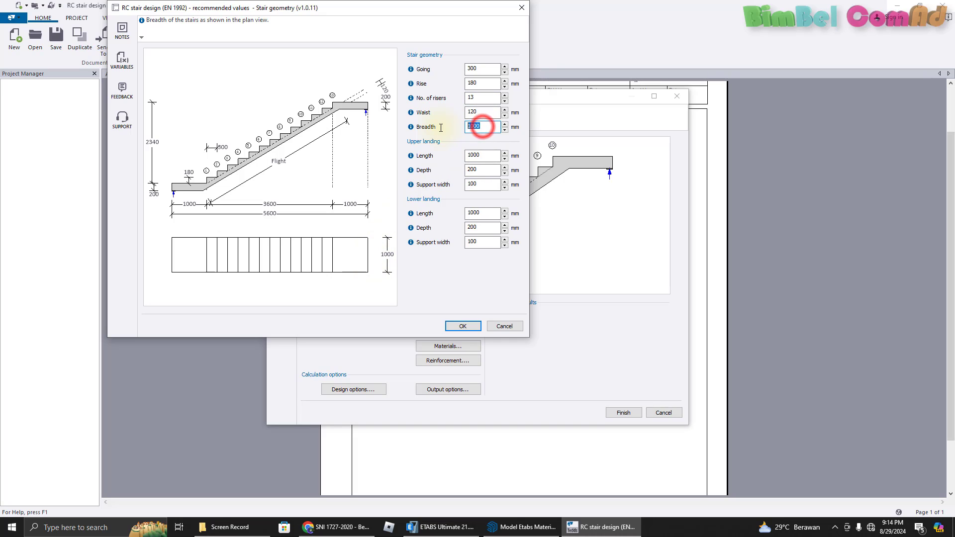
type("160")
left_click(490, 114)
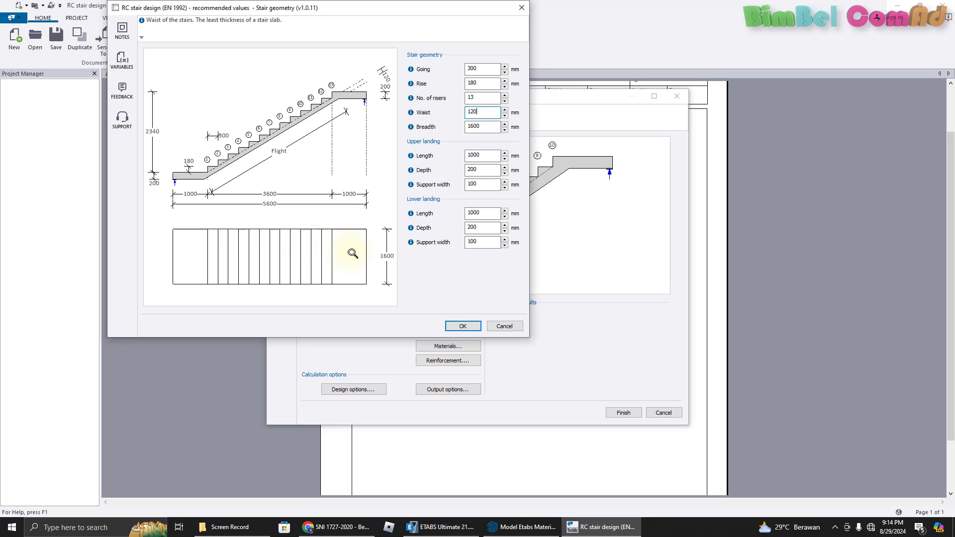
- Set the upper landing's length to 400 mm and its support width to 200 mm
left_click(490, 155)
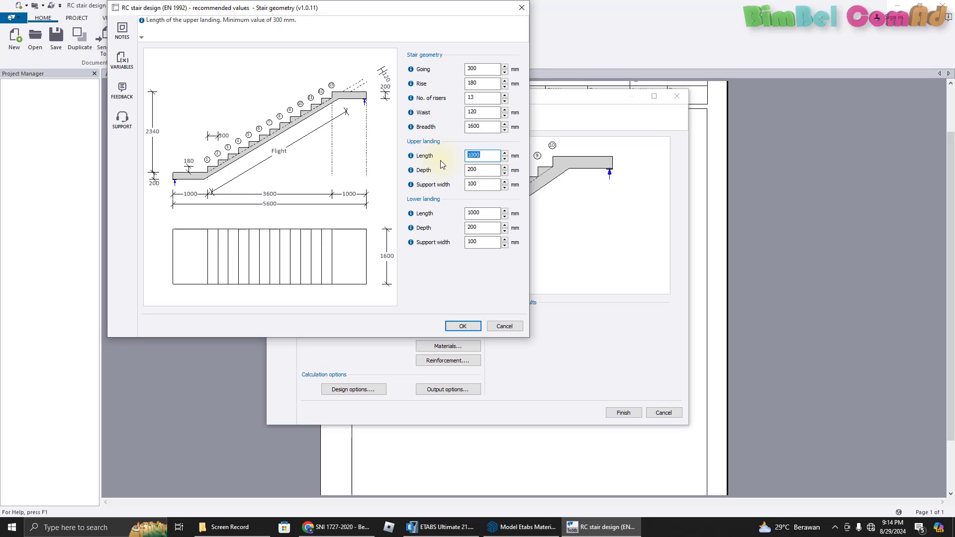
left_click(482, 185)
double_click(481, 185)
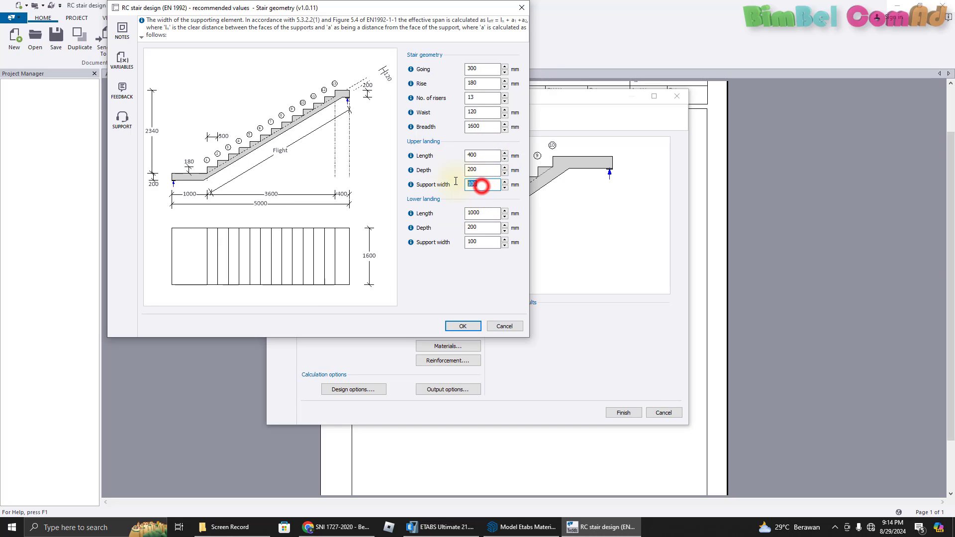
type("20")
left_click(494, 171)
- Set the lower landing's length to 300 mm and its support width to 150 mm, and accept the stair geometry
left_click(482, 214)
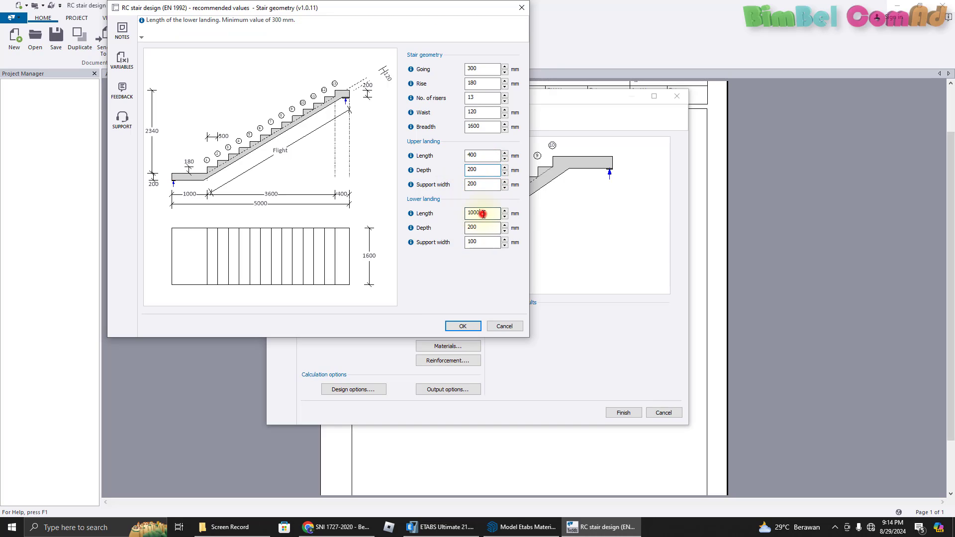
double_click(479, 214)
left_click(489, 229)
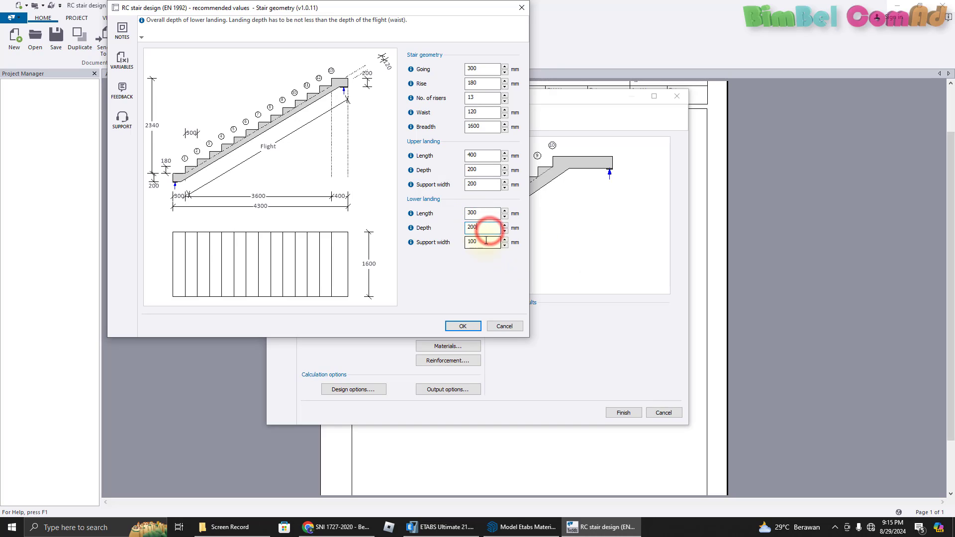
double_click(485, 241)
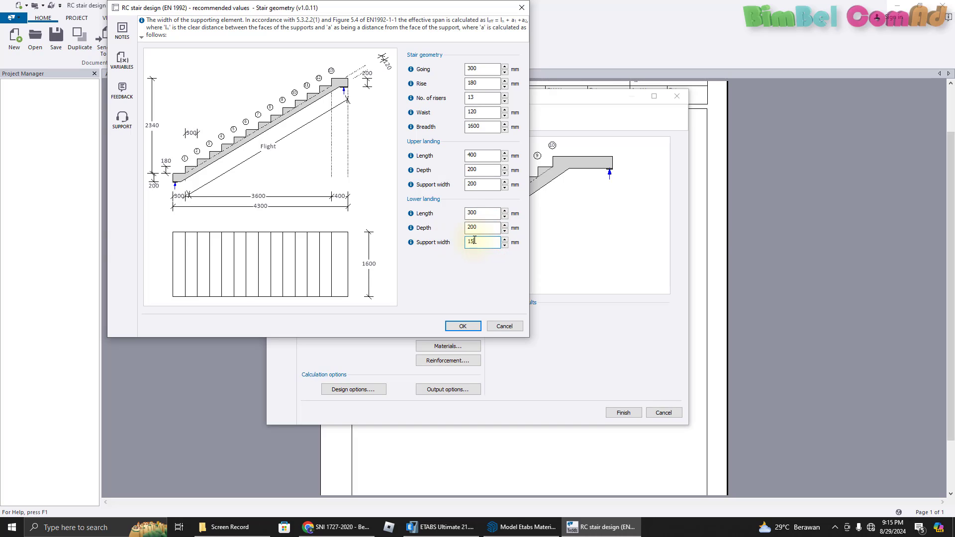
type("150")
left_click(485, 228)
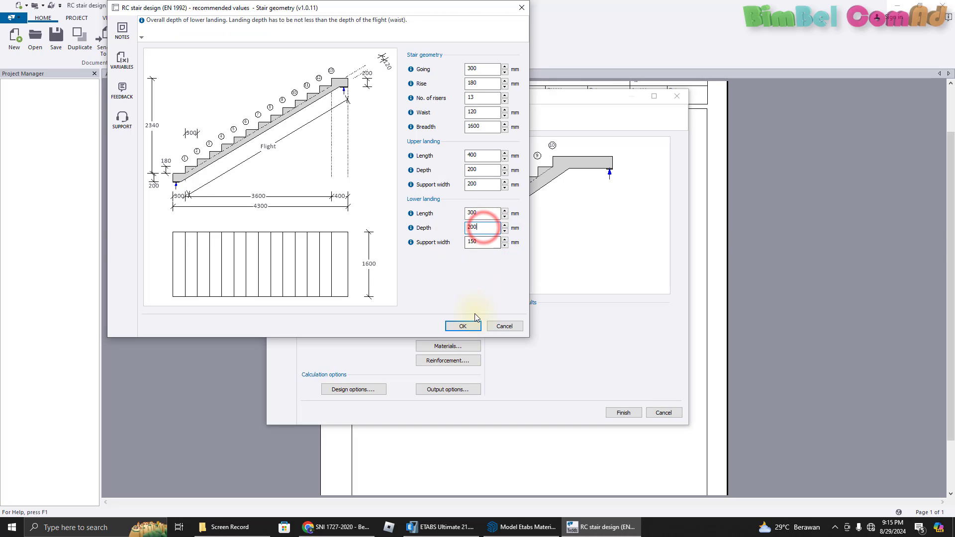
left_click(469, 327)
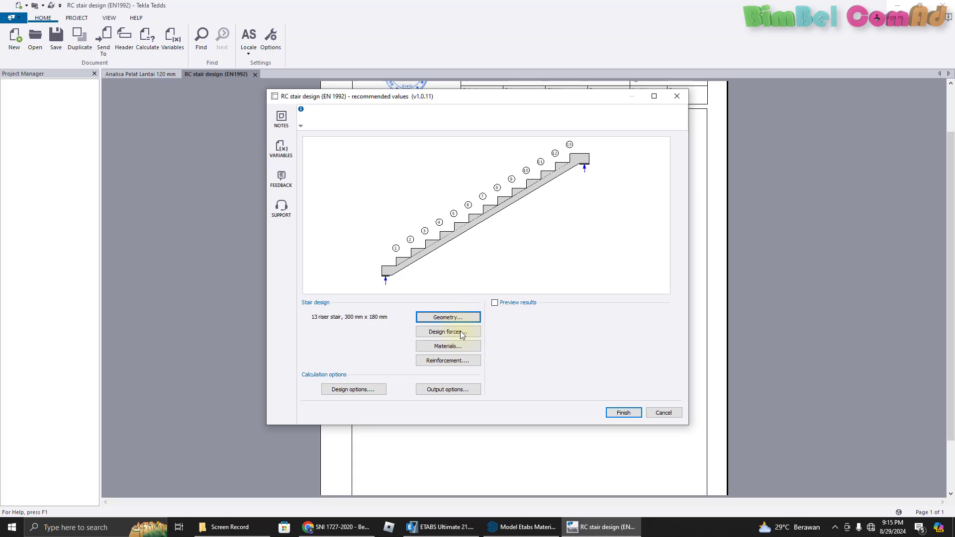
- Open the stair's design forces and review the loading from finishes and the imposed variable load
left_click(462, 333)
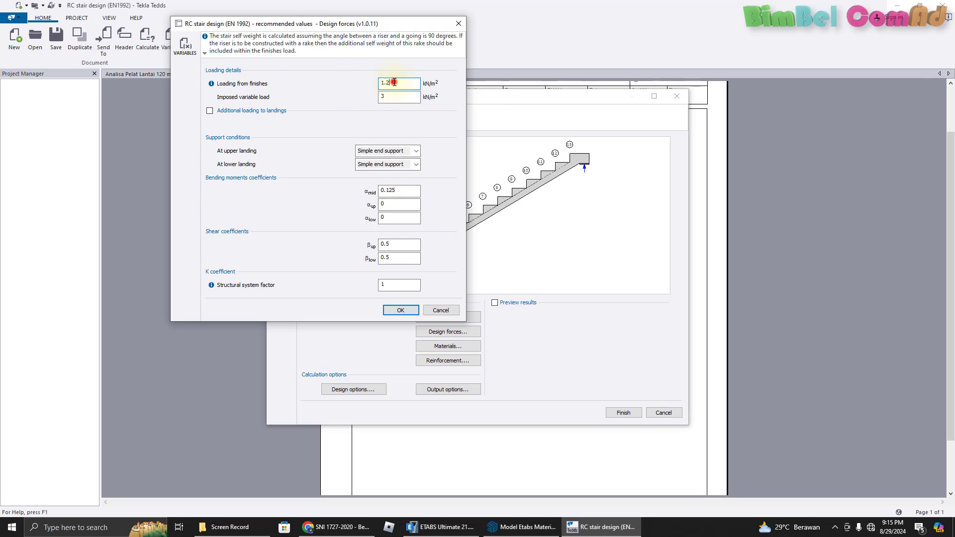
left_click(393, 82)
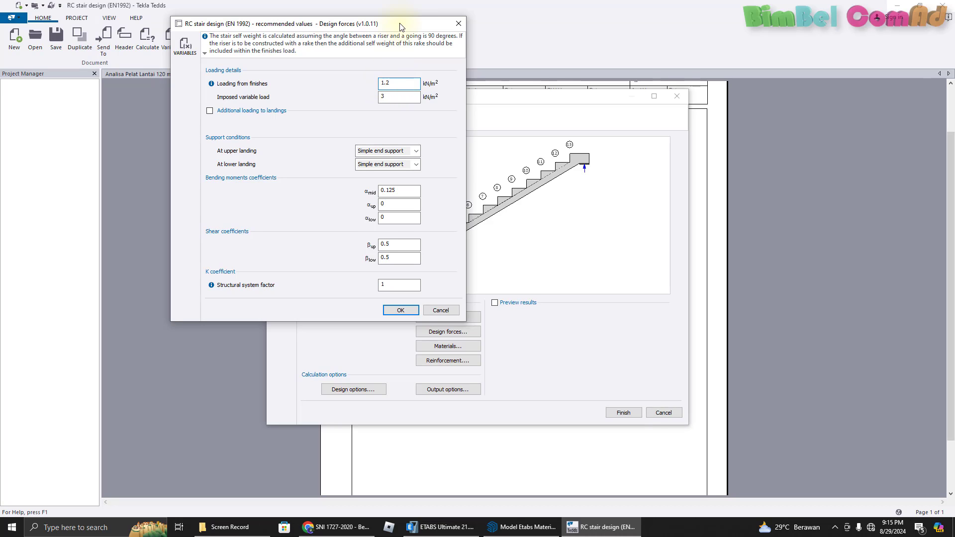
left_click_drag(402, 27, 382, 36)
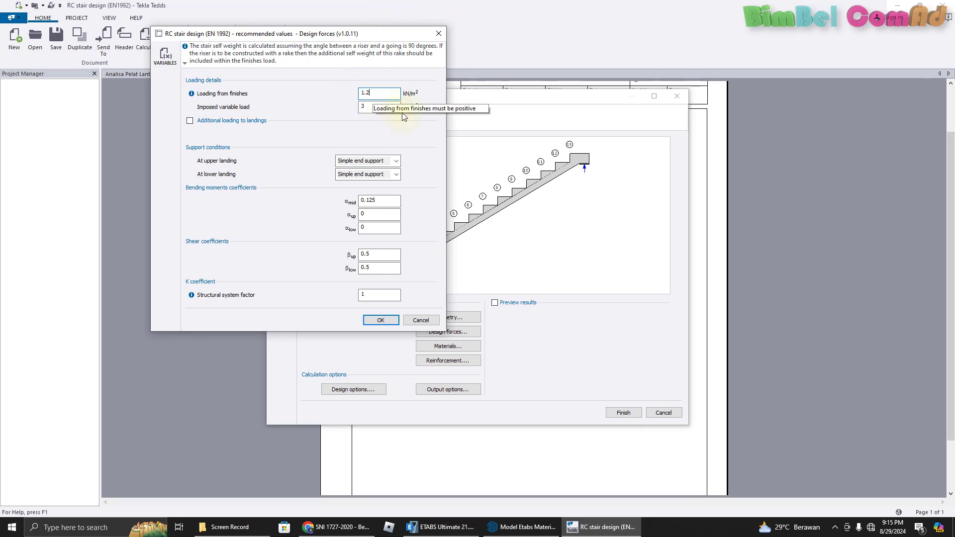
left_click(499, 198)
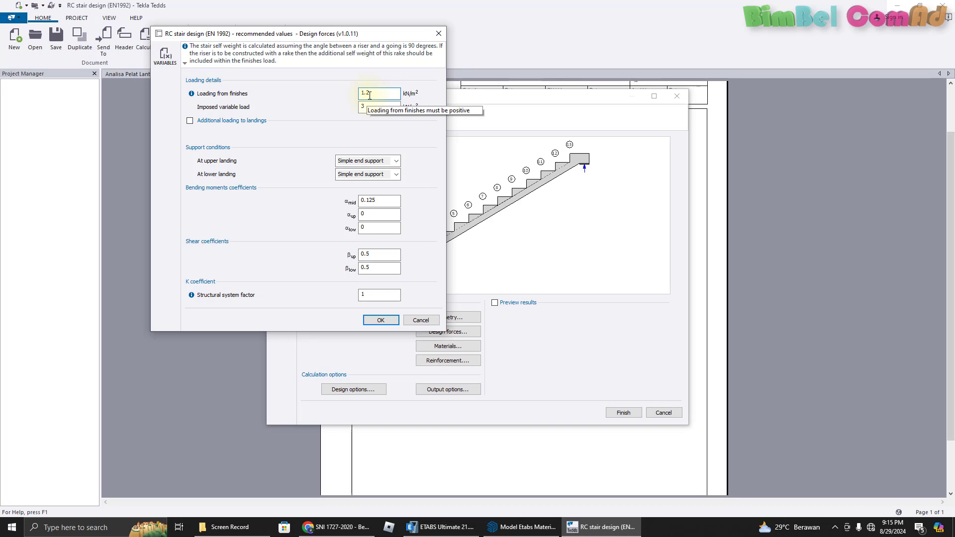
left_click(233, 107)
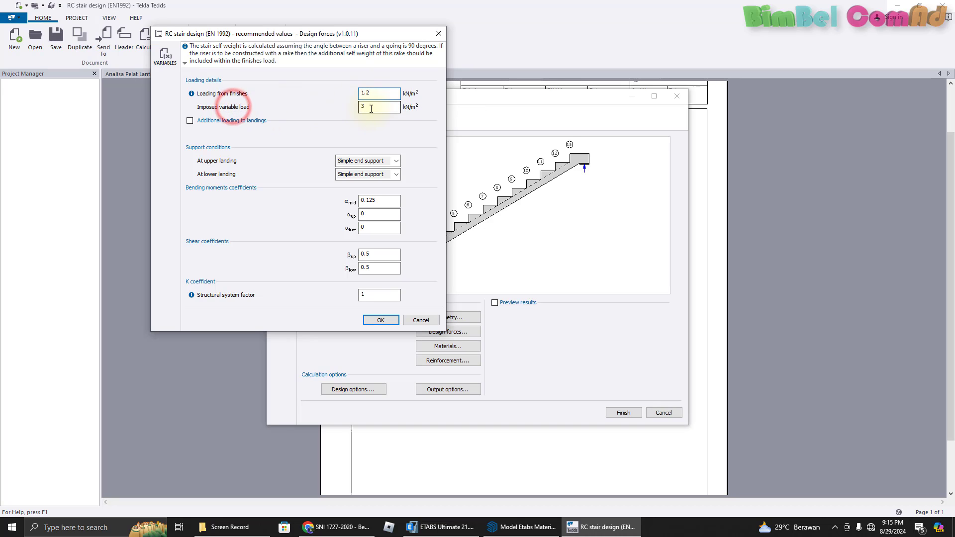
left_click(371, 108)
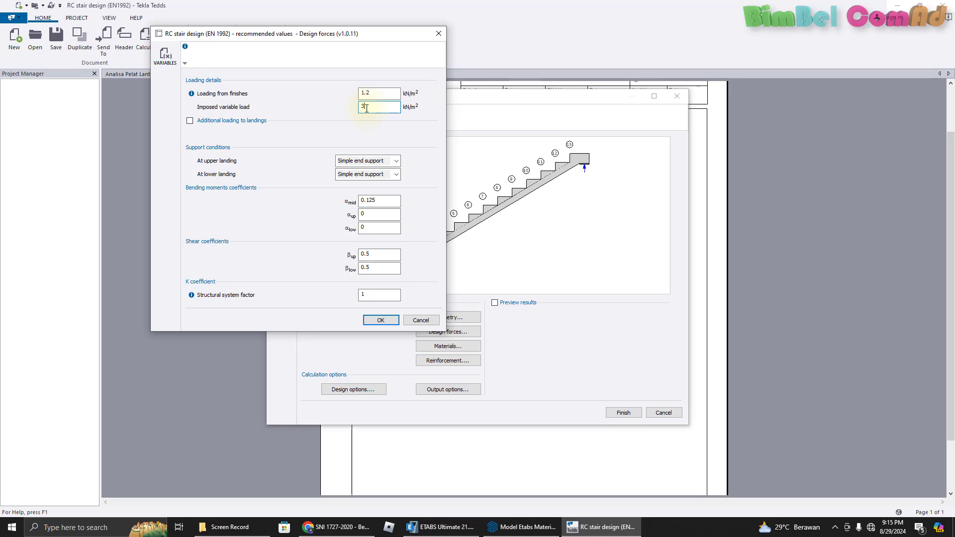
left_click(373, 108)
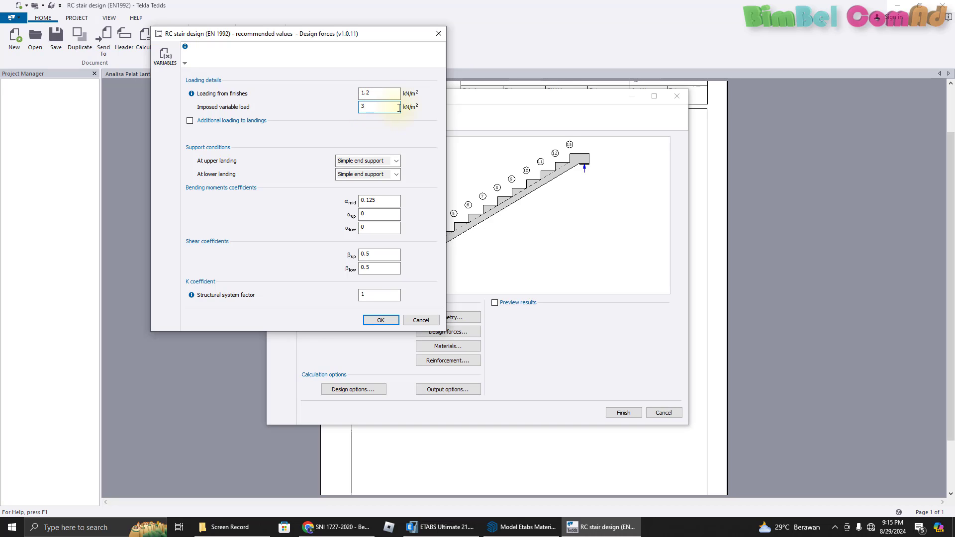
left_click(297, 116)
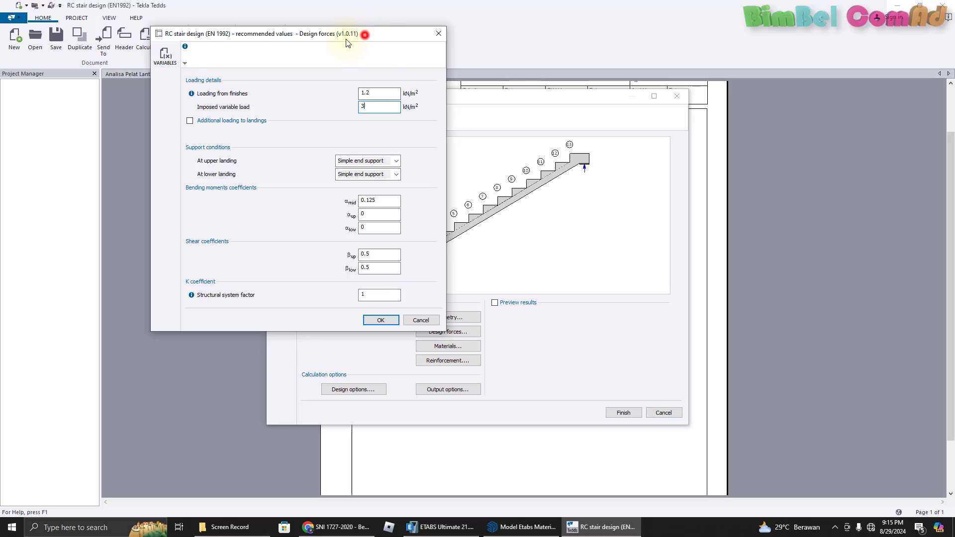
left_click_drag(366, 34, 229, 65)
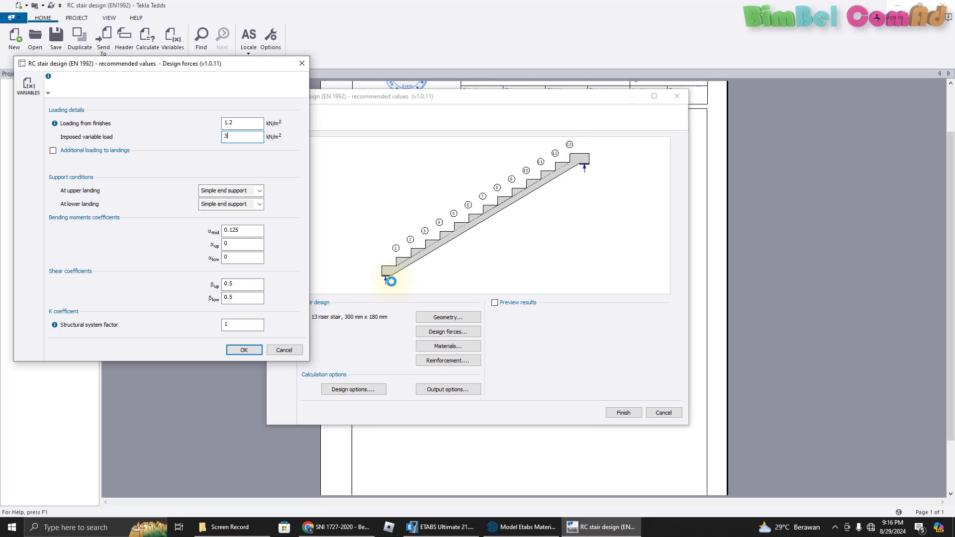
- Set the support conditions at the upper and lower landings to Monolithic end support and accept the design forces
left_click(254, 191)
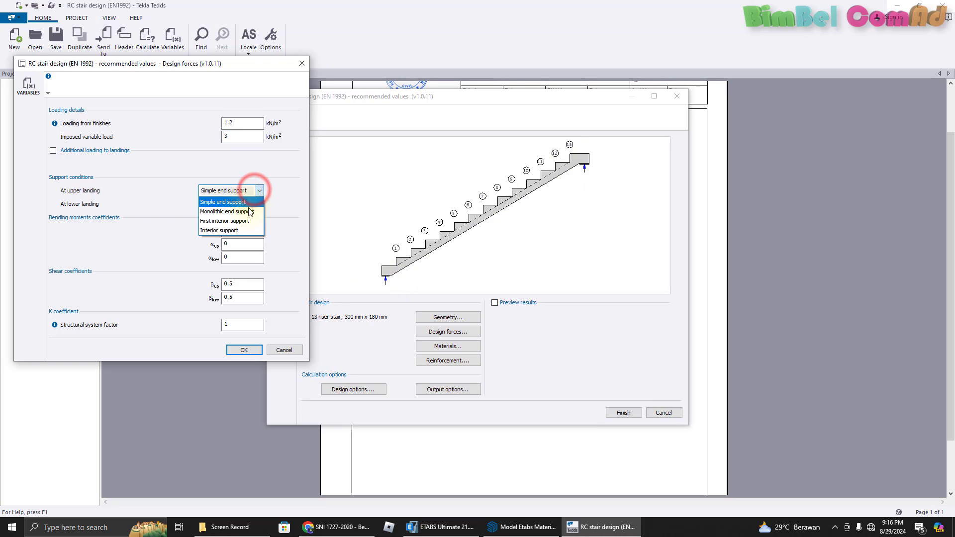
left_click(250, 212)
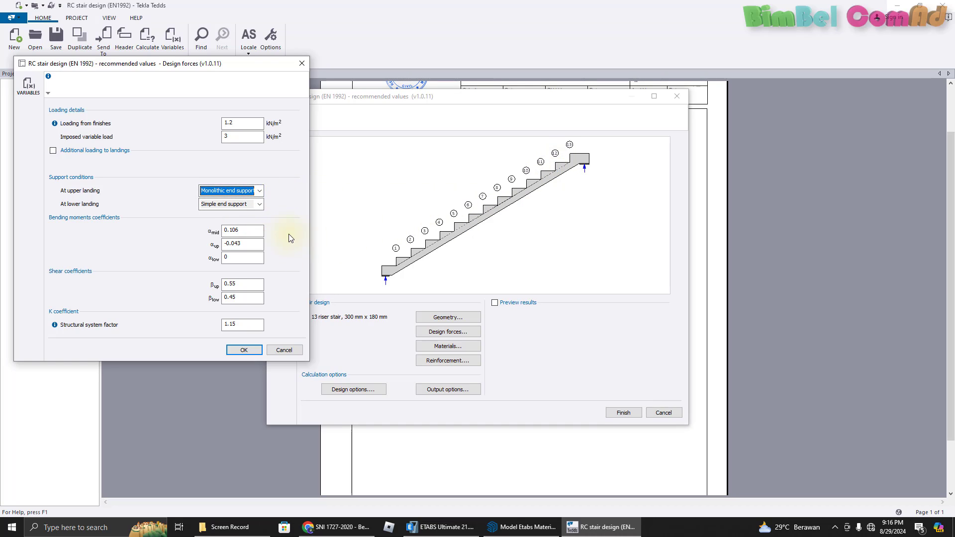
left_click(260, 208)
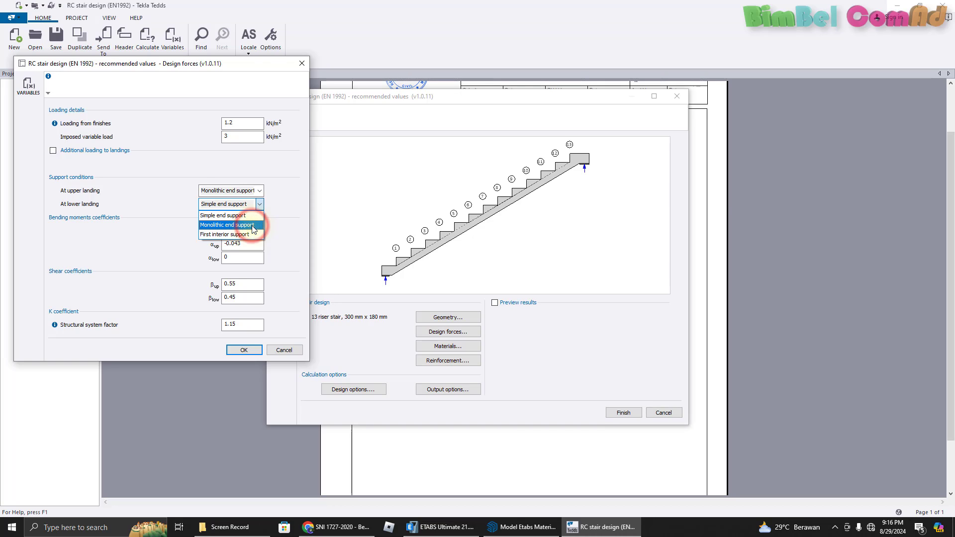
left_click(254, 226)
left_click(239, 66)
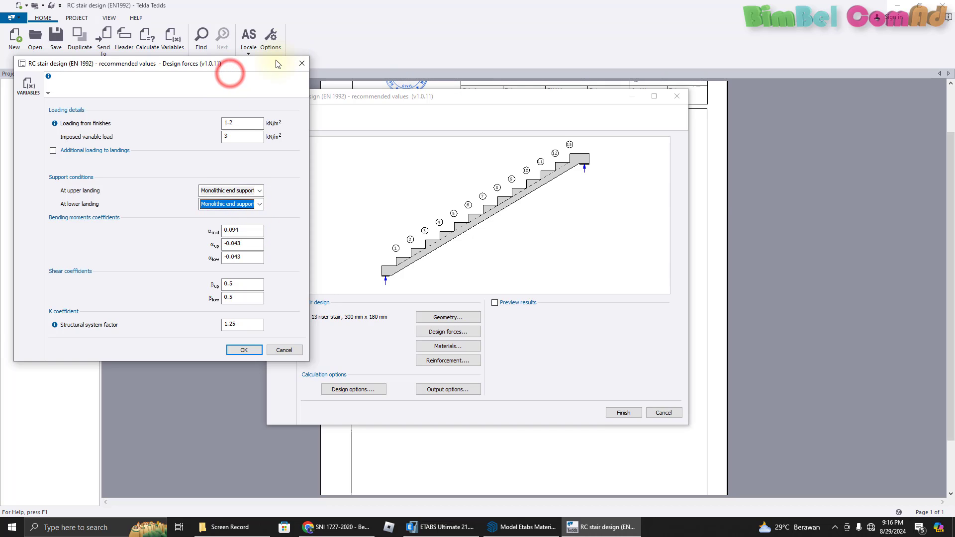
left_click_drag(243, 68, 315, 55)
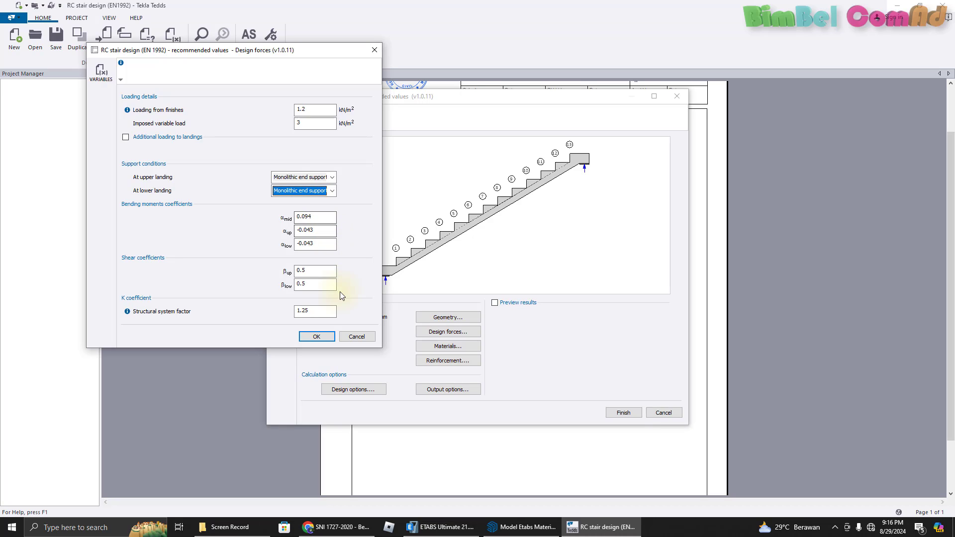
left_click(319, 337)
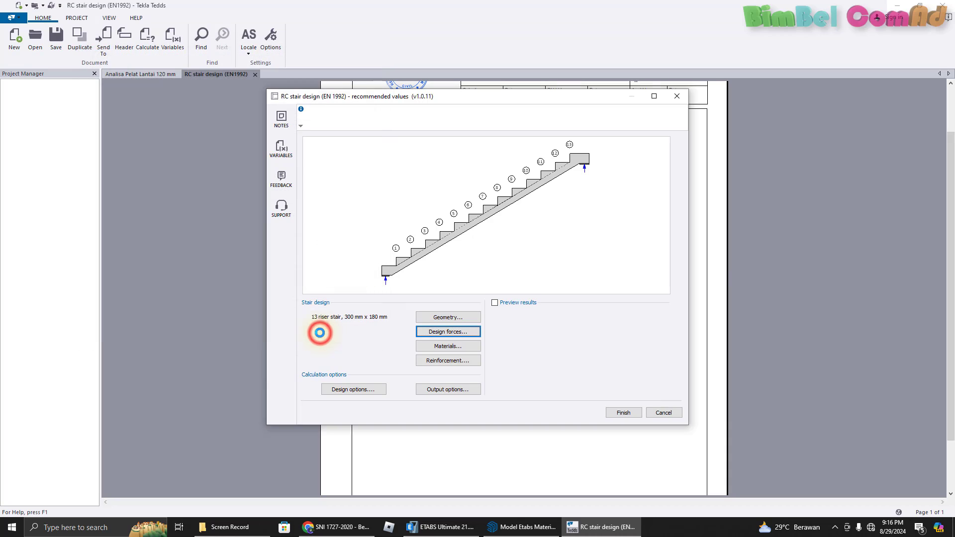
- Set the stair's concrete class to C25/30 and the concrete partial factor to 1.2
left_click(432, 347)
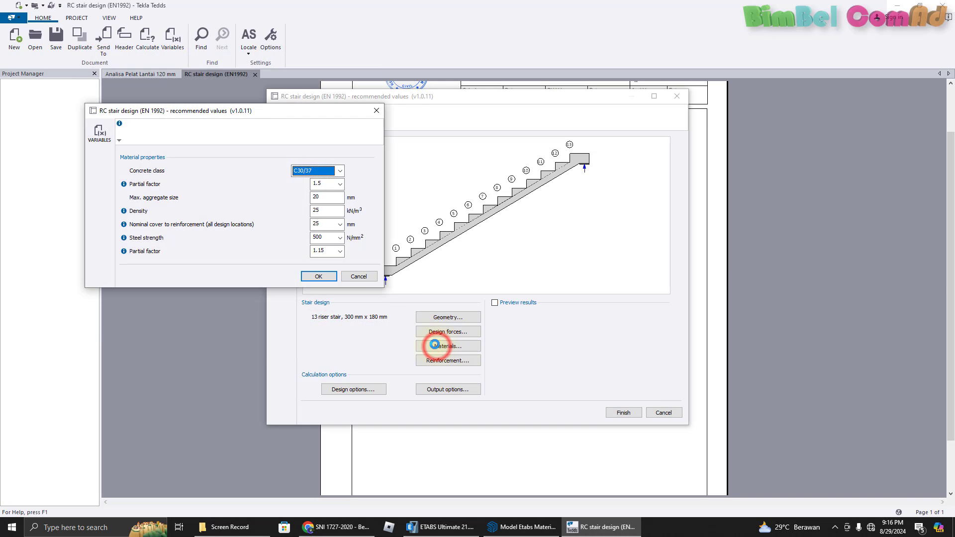
mouse_move(326, 119)
left_mouse_down()
mouse_move(352, 116)
mouse_move(323, 105)
left_mouse_up()
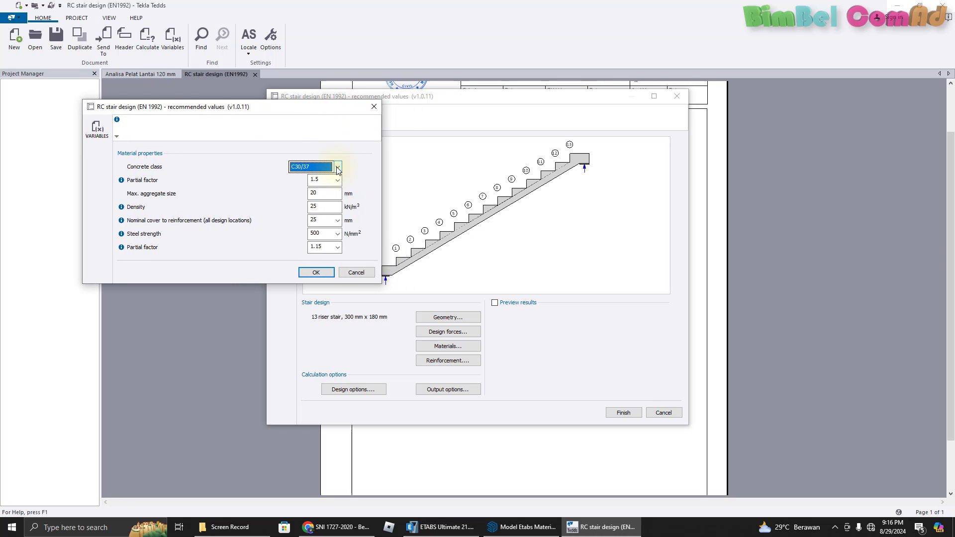
left_click(338, 168)
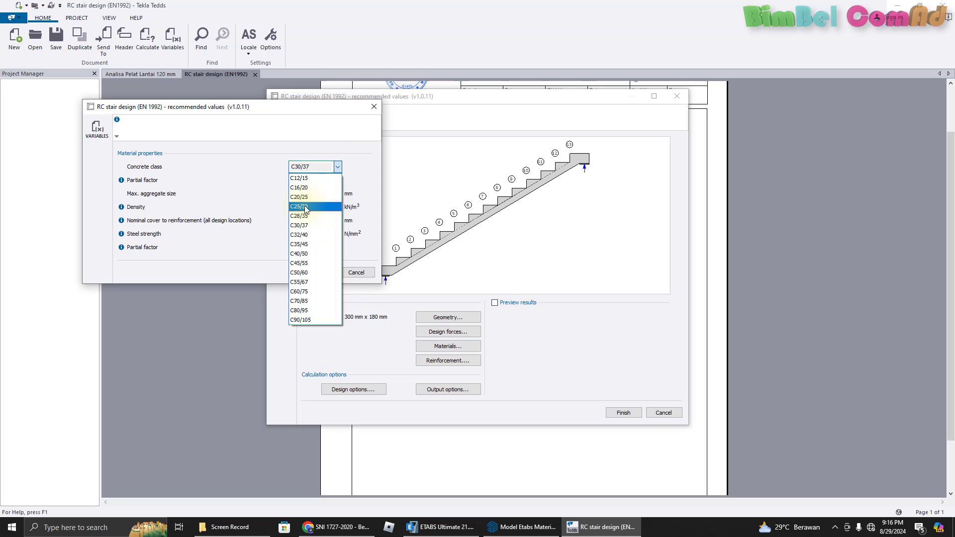
left_click(305, 206)
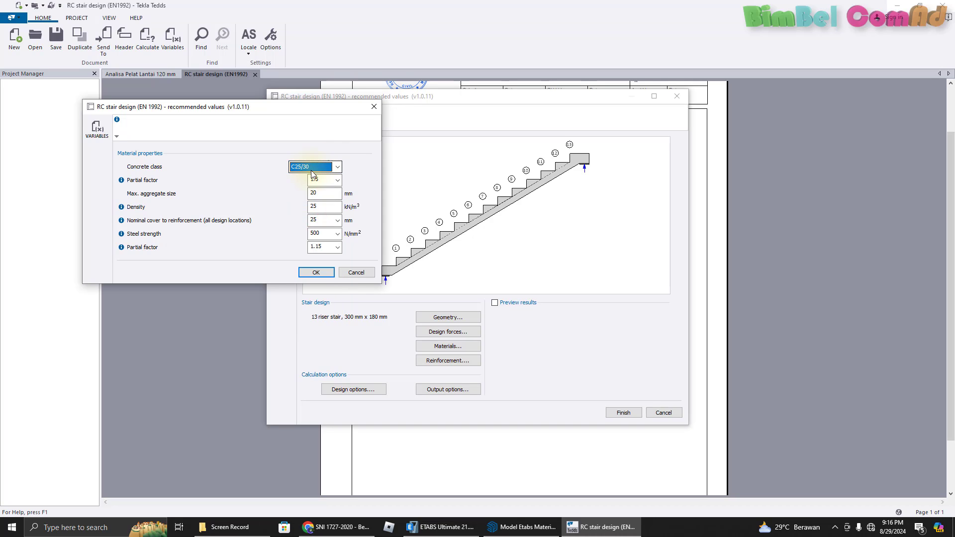
left_click(314, 180)
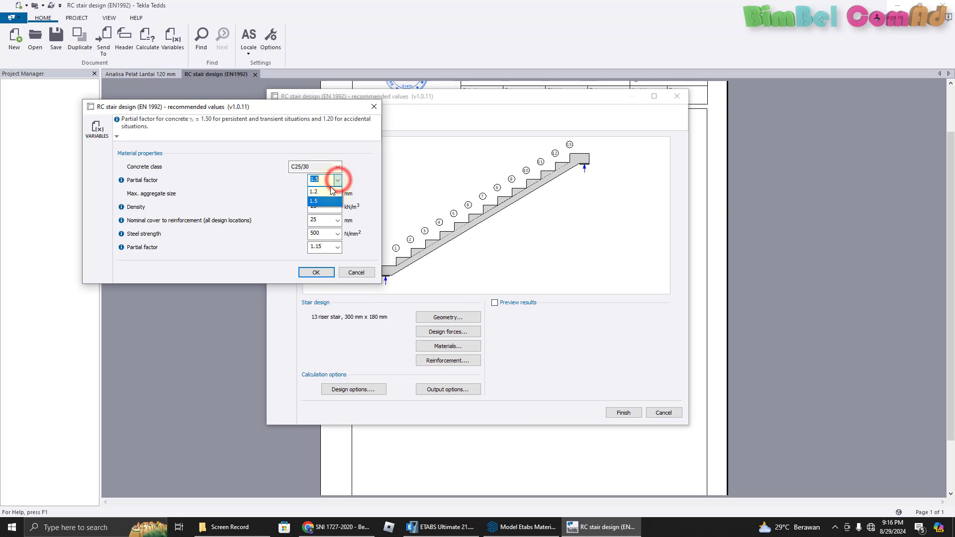
left_click(330, 192)
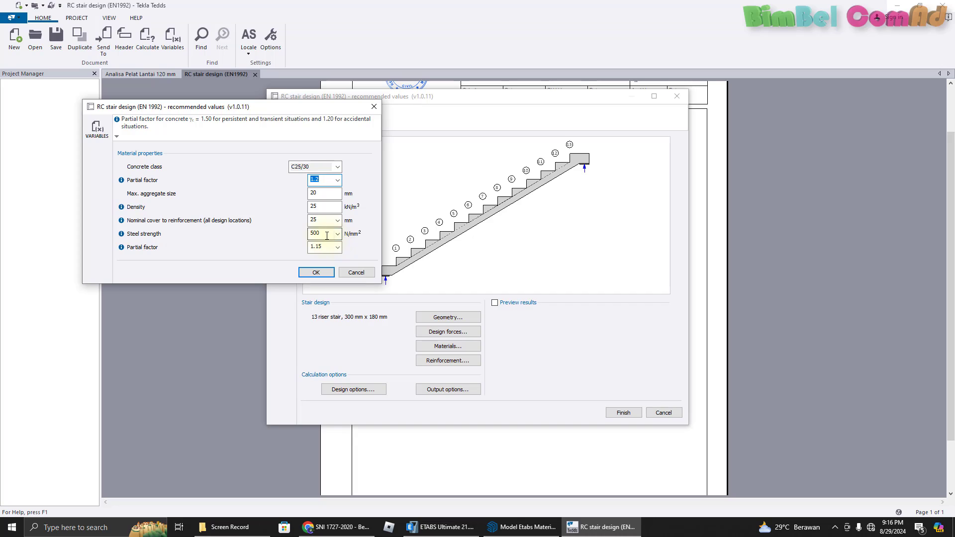
- Set the steel strength to 400 N/mm² and the steel partial factor to 1, and accept the material properties
left_click(337, 236)
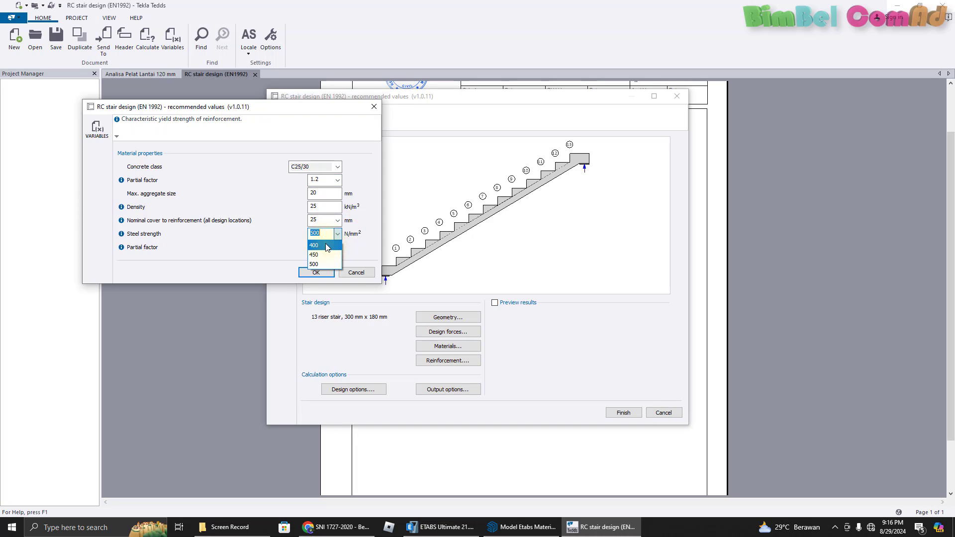
left_click(326, 246)
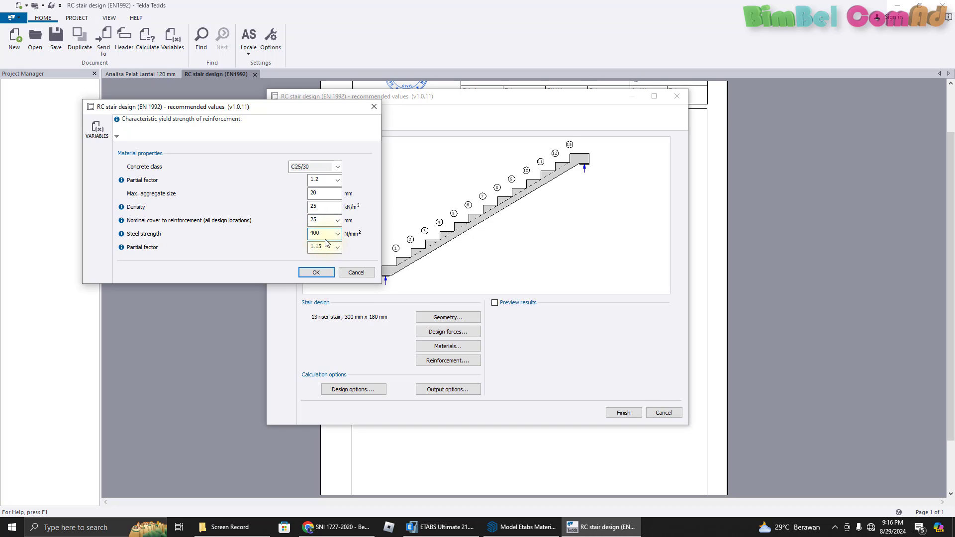
left_click_drag(314, 108, 319, 132)
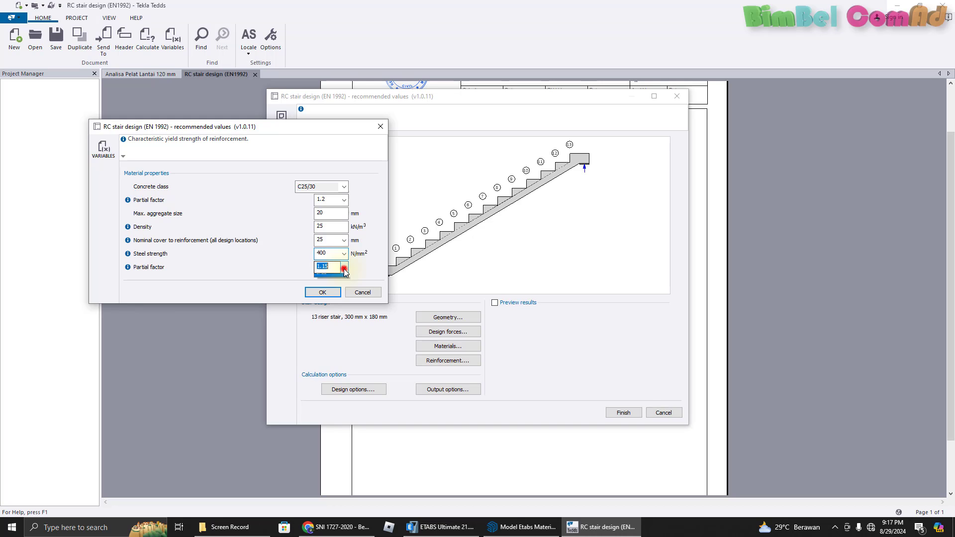
left_click(343, 267)
left_click(328, 278)
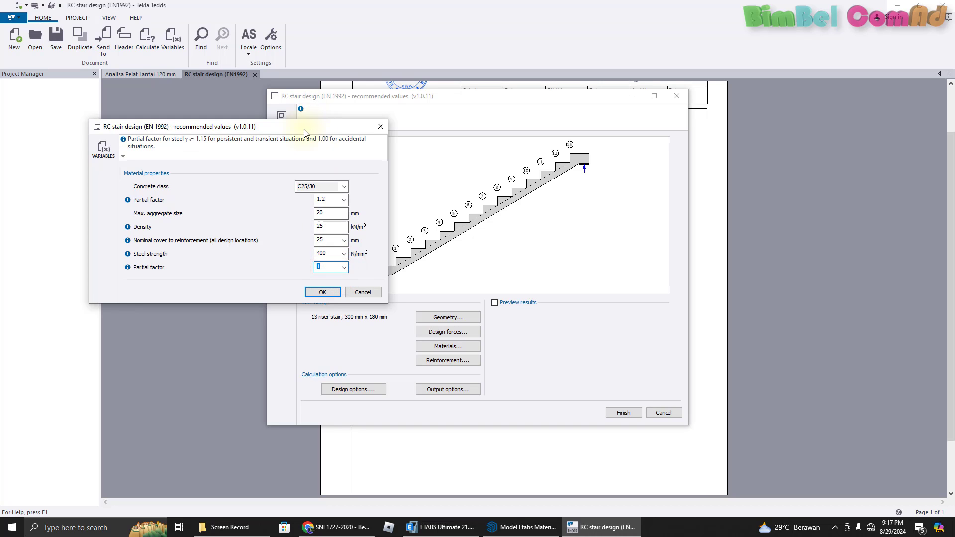
left_click_drag(303, 152, 305, 123)
left_click(319, 267)
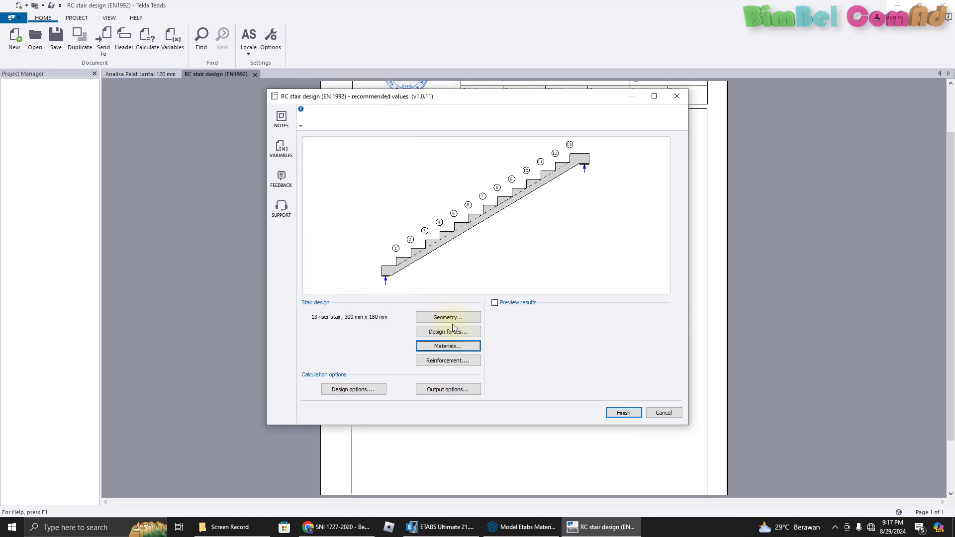
- Open the stair reinforcement details and turn on the results preview
left_click(451, 363)
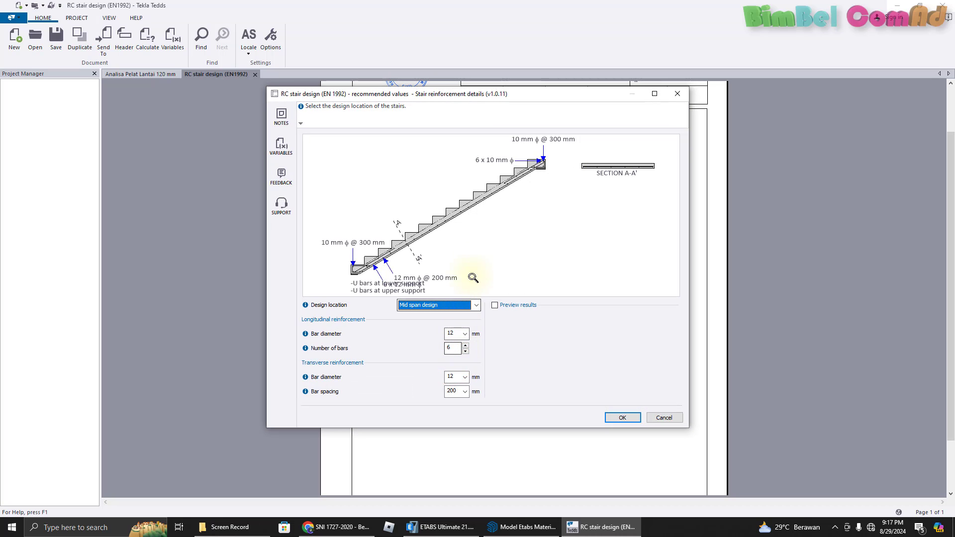
left_click(495, 306)
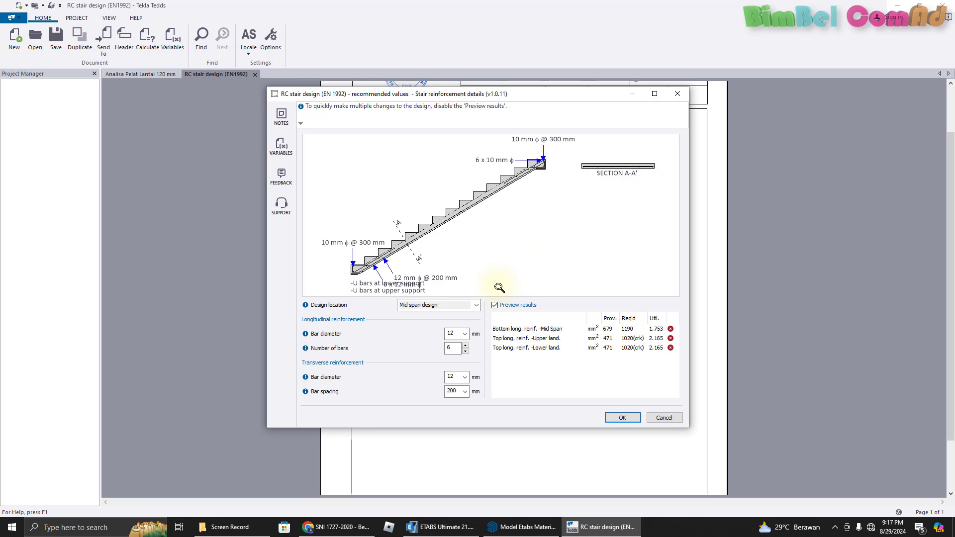
- Switch to the Windows Calculator and move its window clear of the results preview
left_click(96, 528)
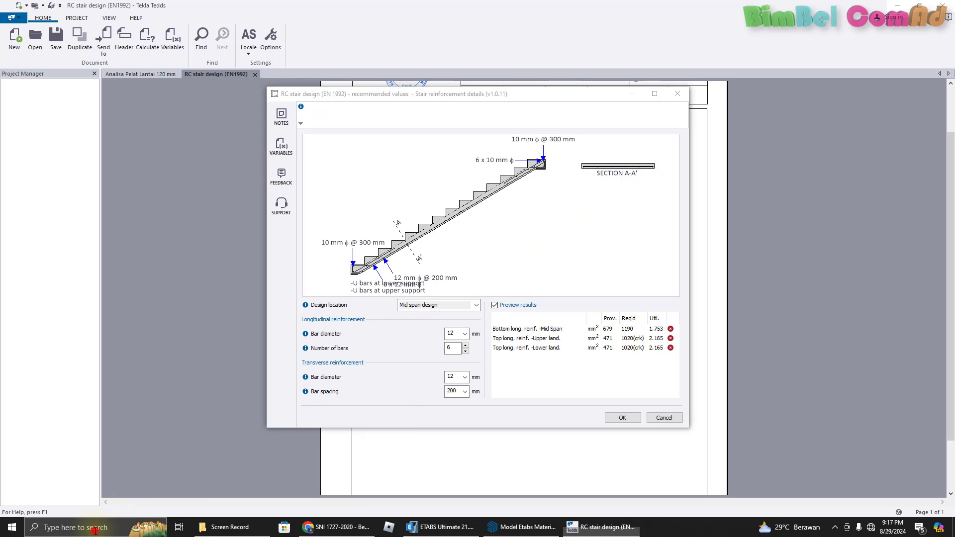
type("ca")
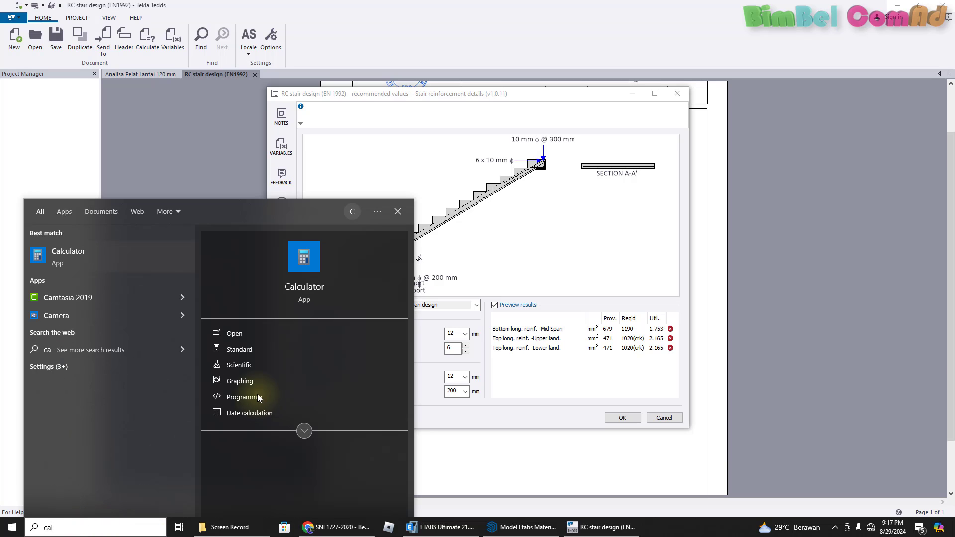
type("l")
left_click(70, 252)
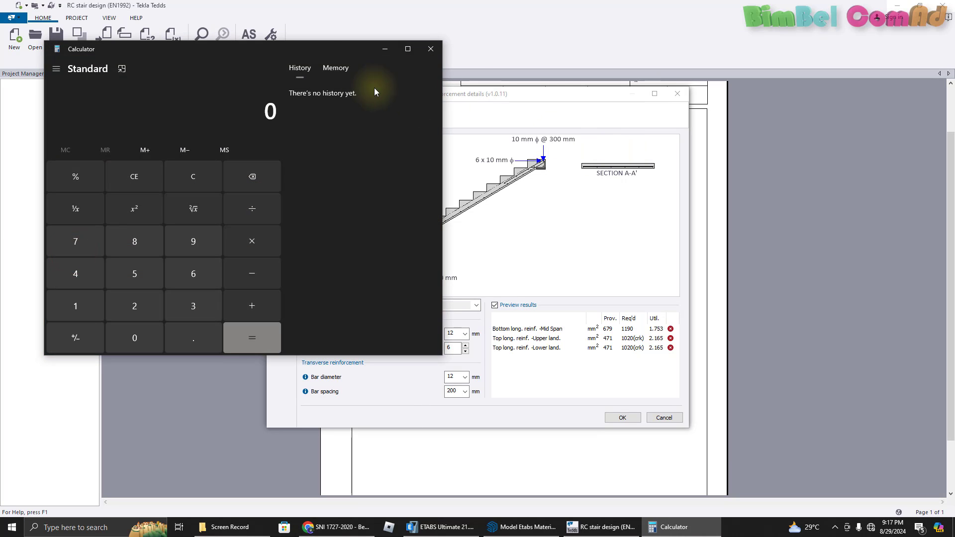
left_click_drag(315, 50, 338, 140)
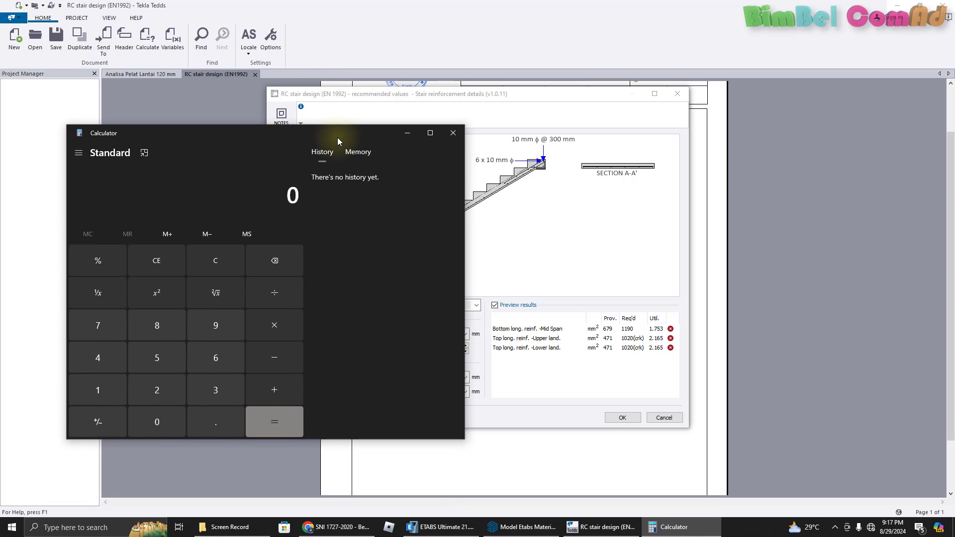
- Calculate the number of longitudinal bars as 1600 divided by 150, and move the calculator clear of the reinforcement dialog
left_click(94, 385)
left_click(203, 358)
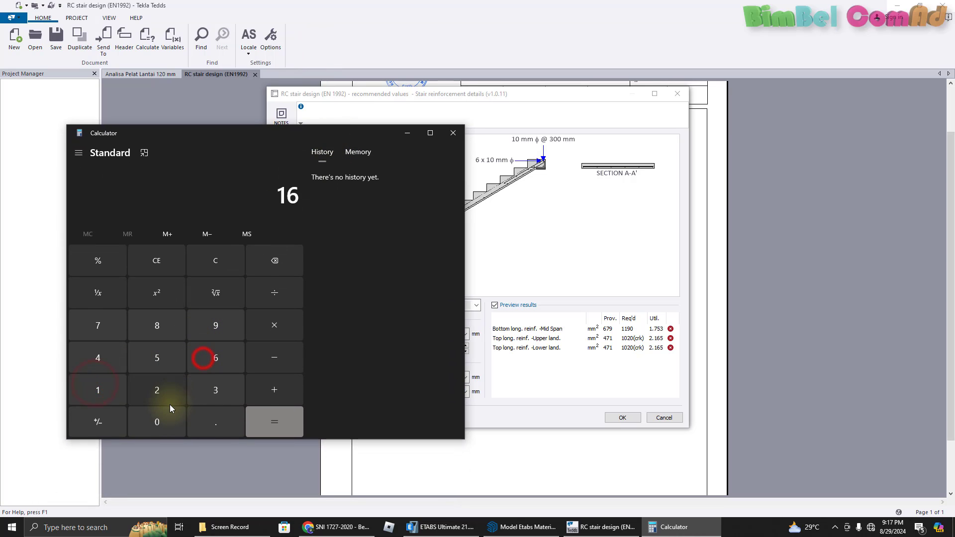
left_click(164, 416)
left_click(164, 415)
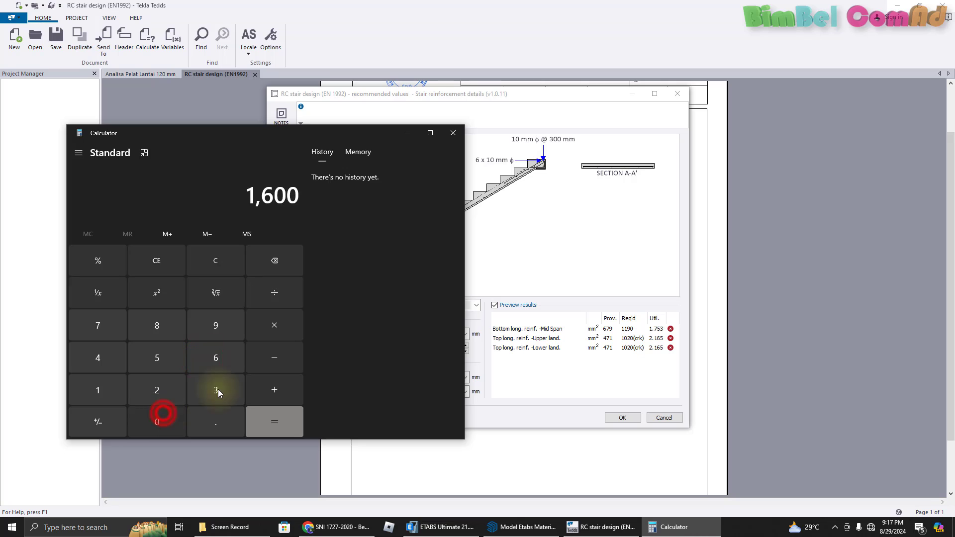
left_click(275, 291)
left_click(99, 386)
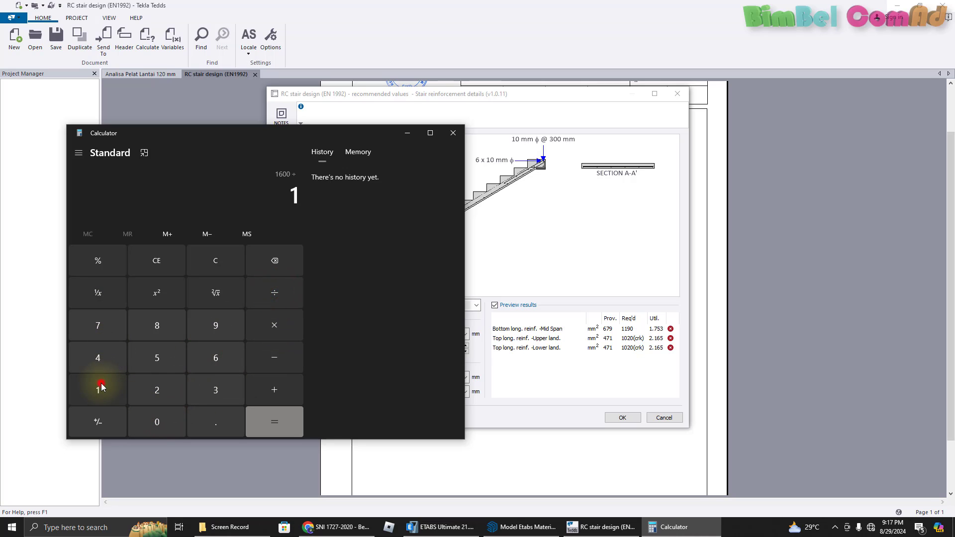
left_click(158, 368)
left_click(156, 422)
left_click(276, 422)
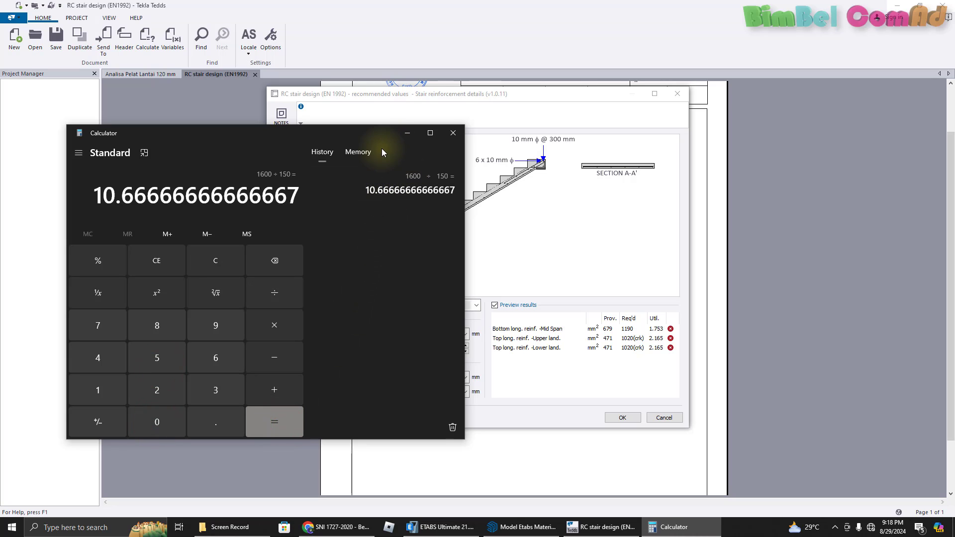
left_click_drag(358, 137, 142, 142)
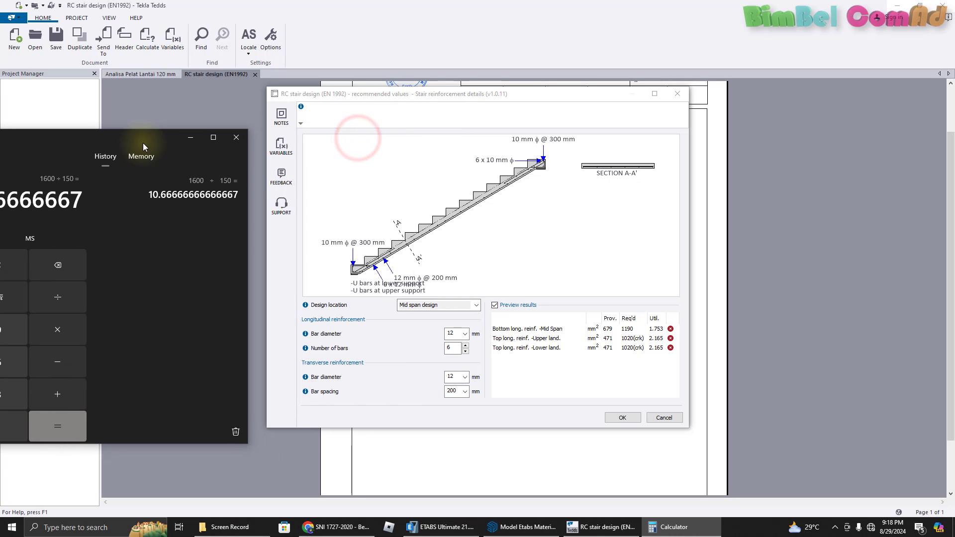
- Set the mid-span longitudinal reinforcement to 11 bars of 12 mm diameter
left_click(464, 334)
left_click(457, 364)
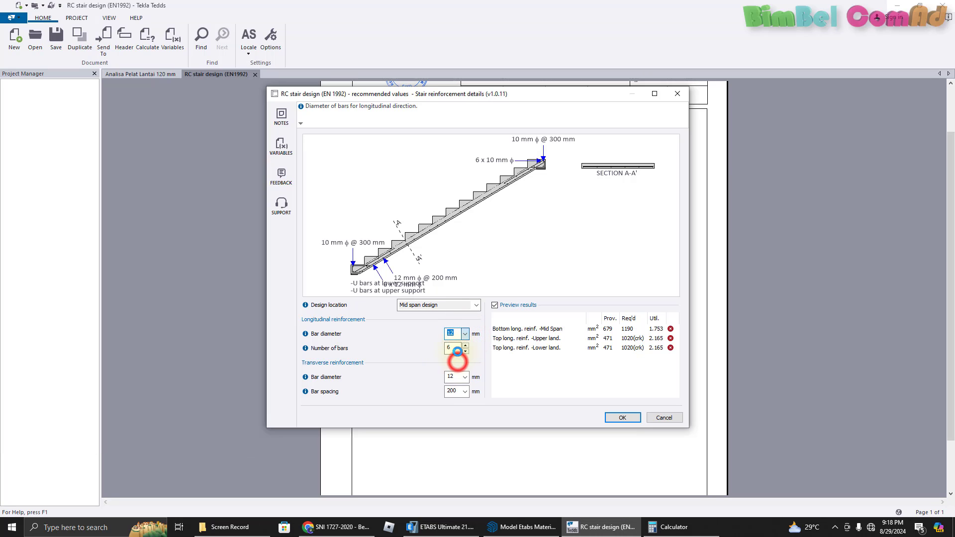
left_click(453, 350)
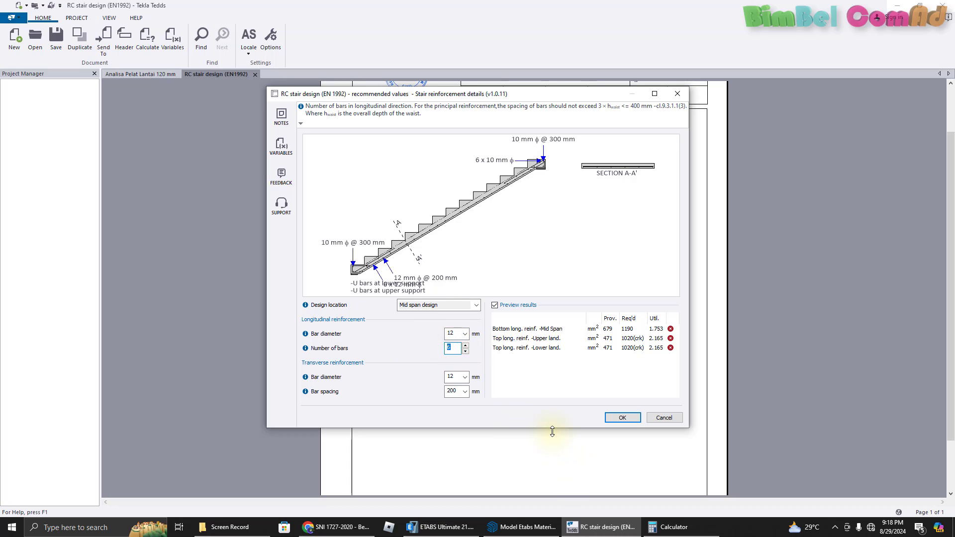
left_click(452, 333)
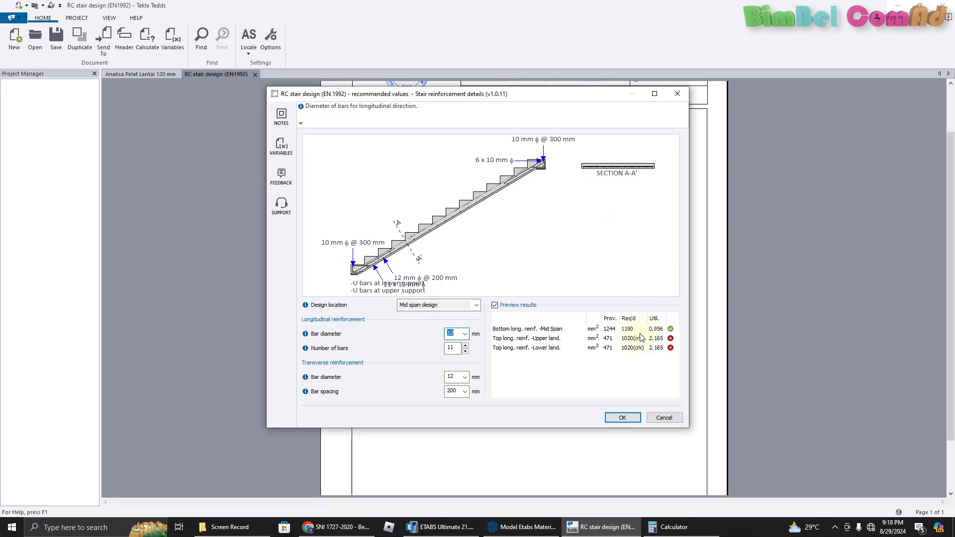
- Try a 10 mm longitudinal bar diameter at mid span and return it to 12 mm
left_click(465, 333)
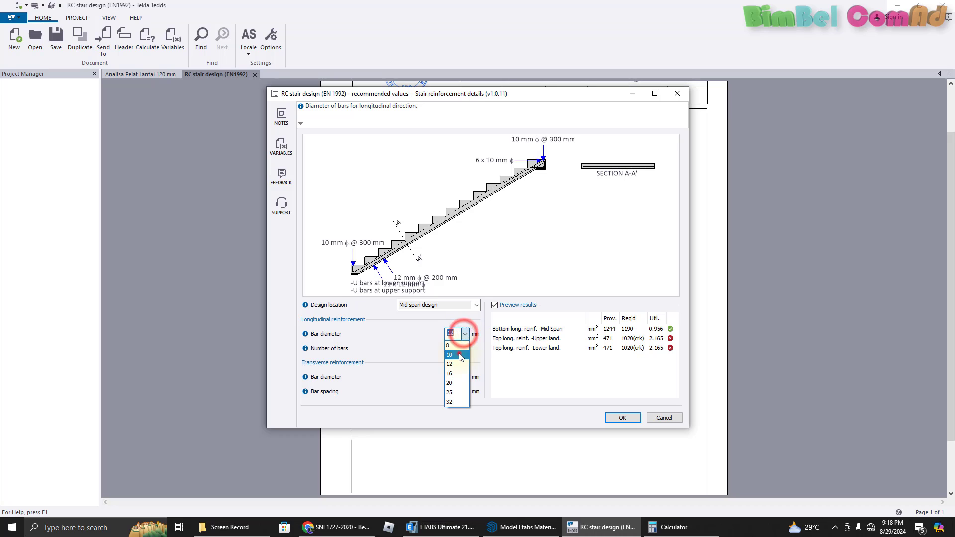
left_click(458, 354)
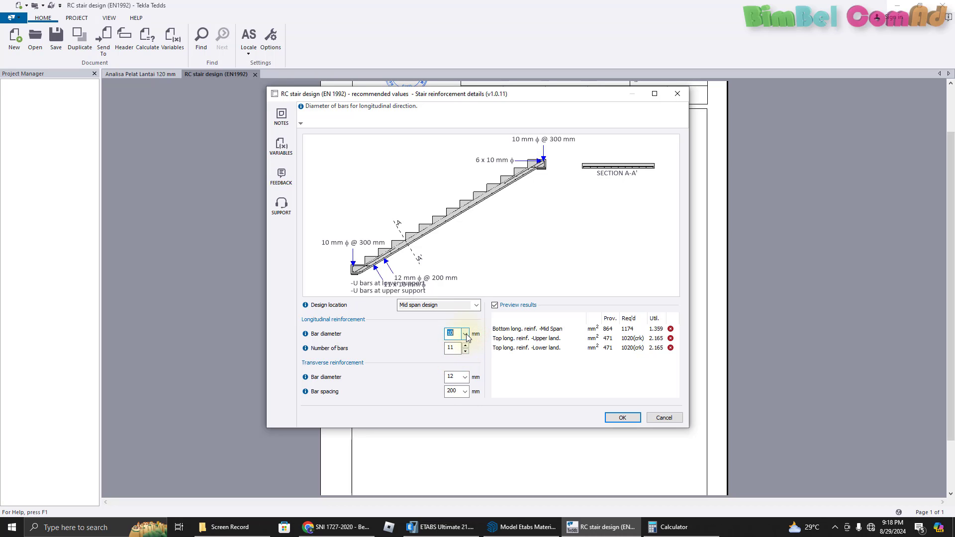
left_click(465, 334)
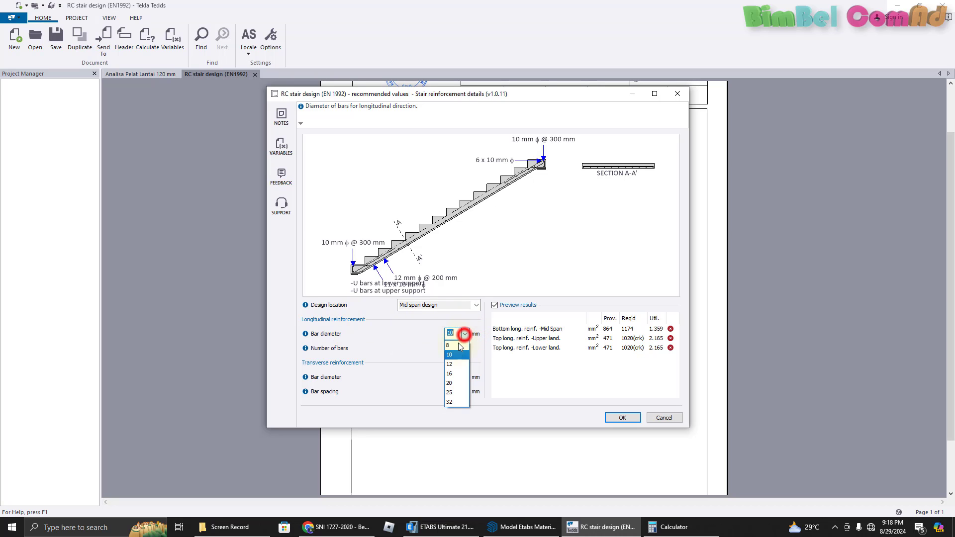
left_click(453, 363)
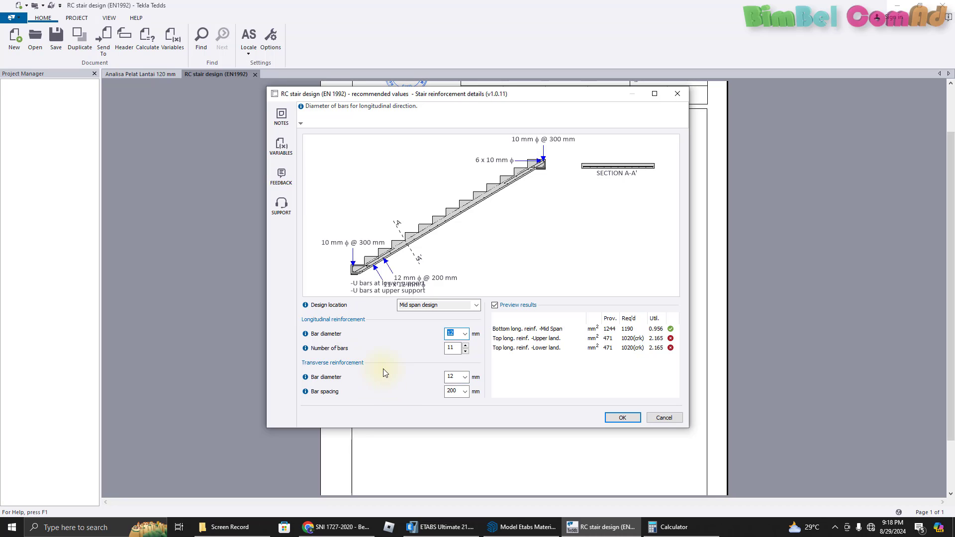
- Set the mid-span transverse reinforcement to 10 mm bars at 200 mm spacing
left_click(465, 377)
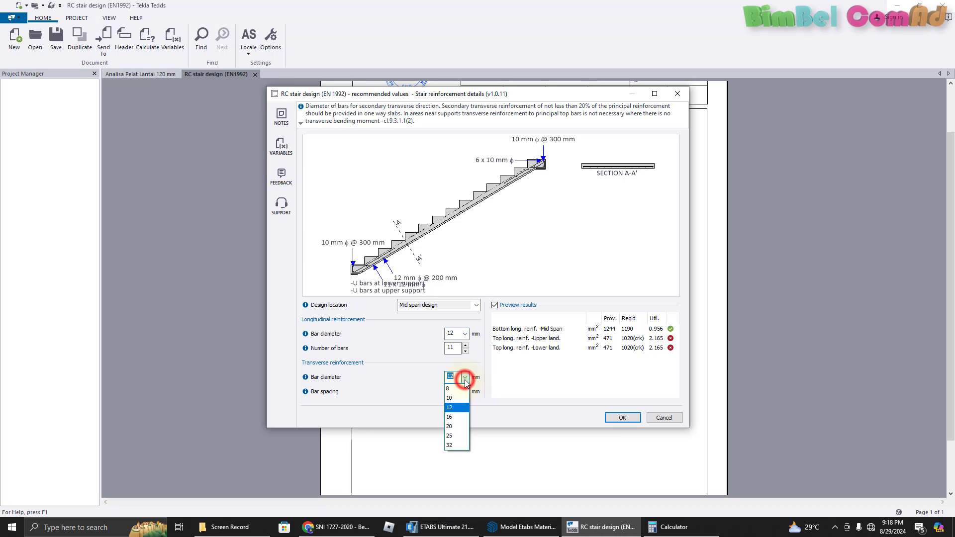
left_click(458, 395)
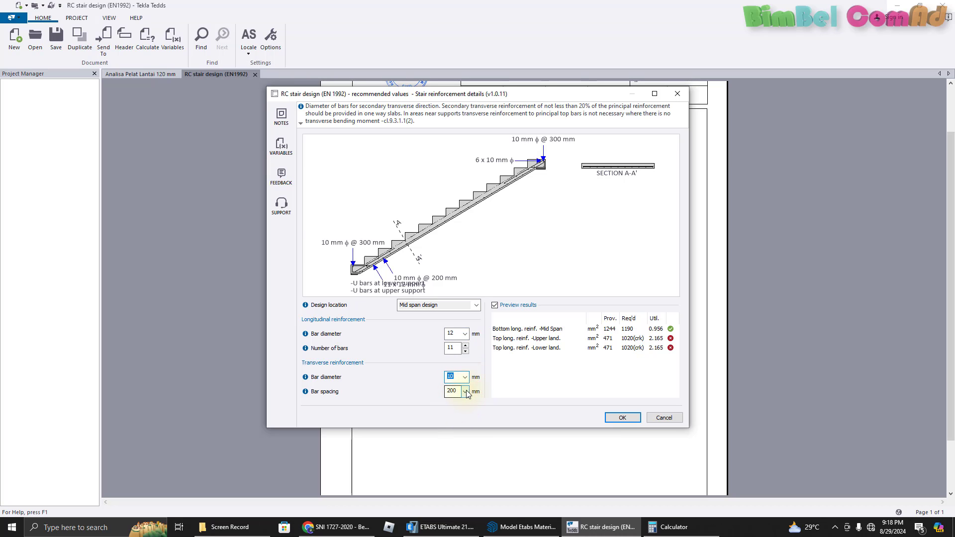
left_click(465, 391)
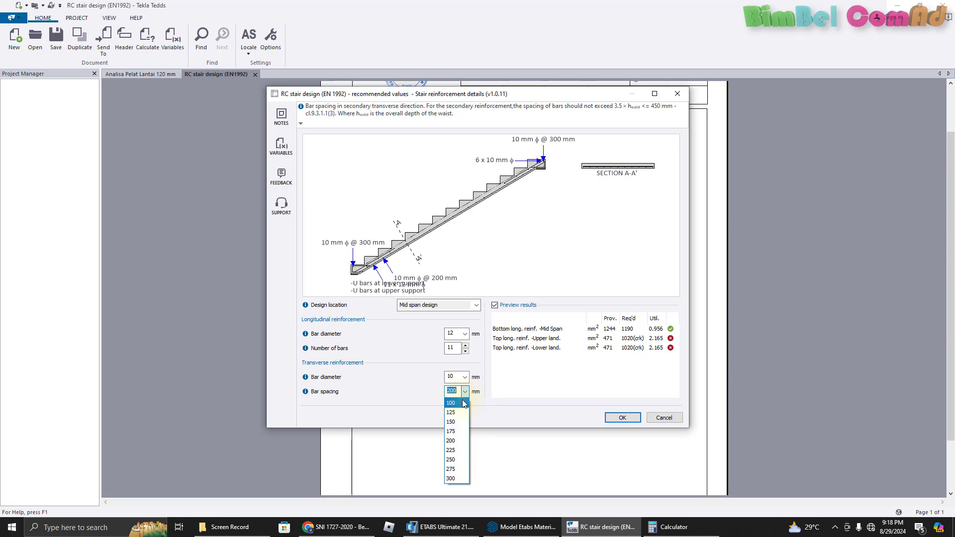
left_click(451, 441)
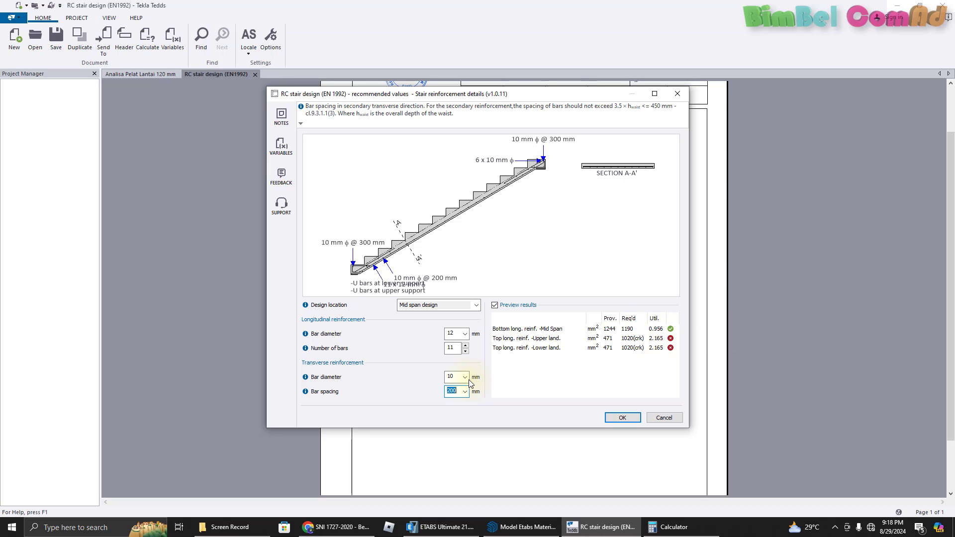
- Try 8 mm mid-span transverse bars at 300 mm spacing, and restore 10 mm bars at 200 mm
left_click(465, 377)
left_click(455, 392)
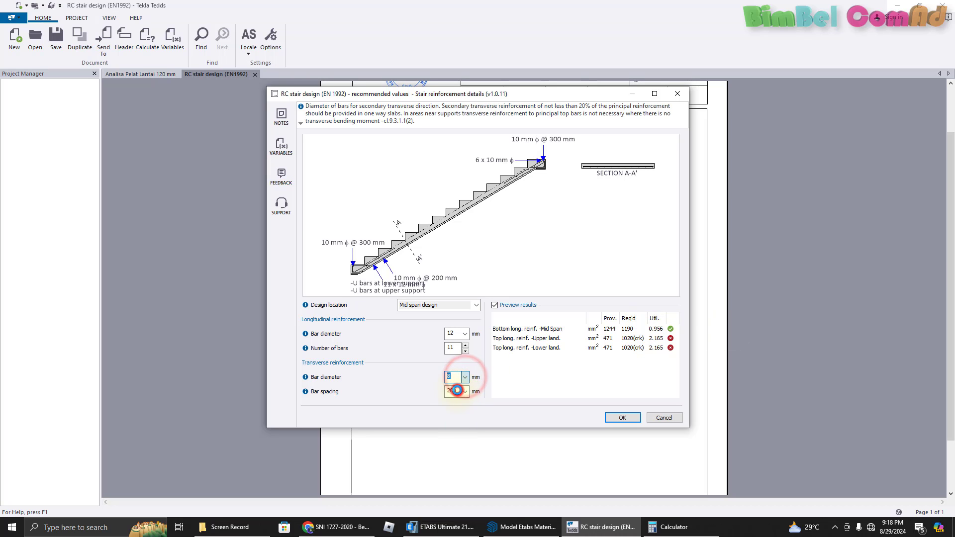
left_click(465, 392)
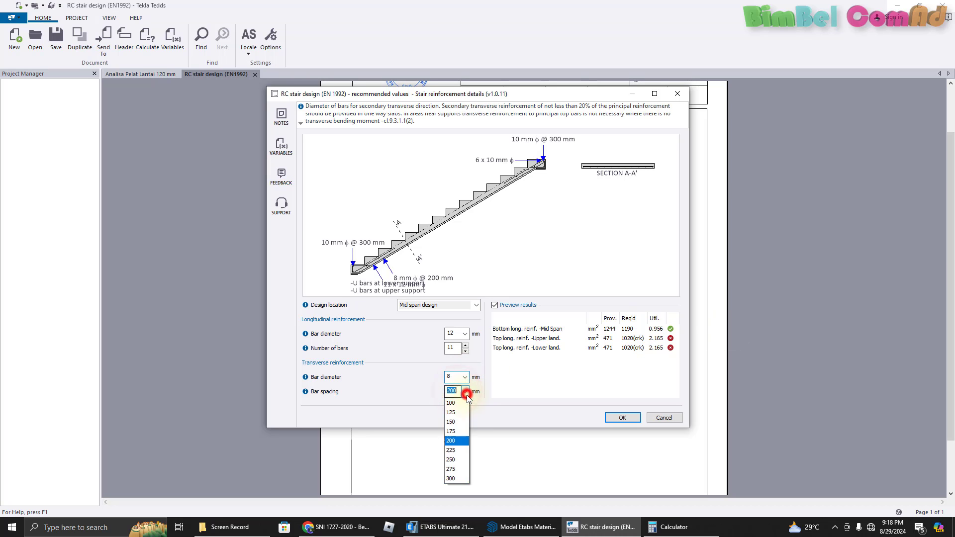
left_click(458, 479)
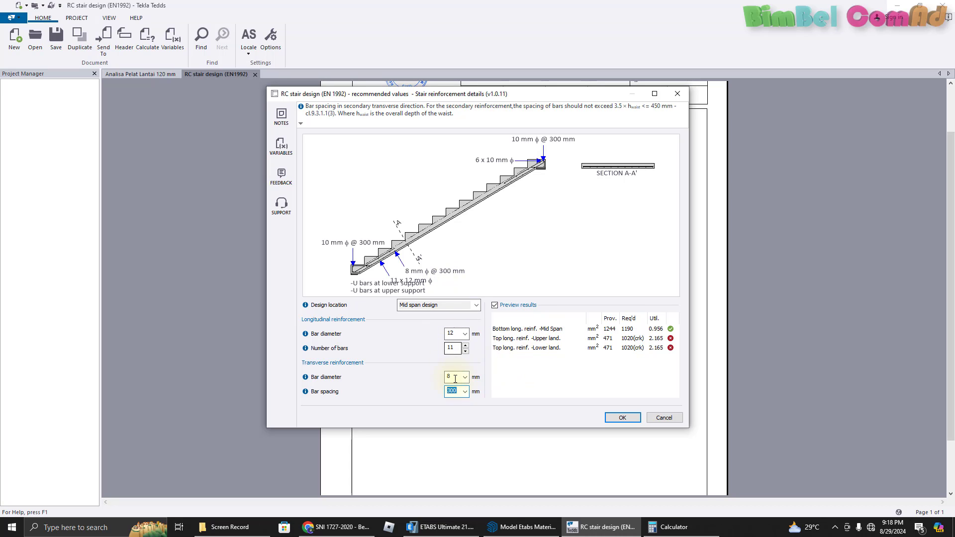
left_click(465, 392)
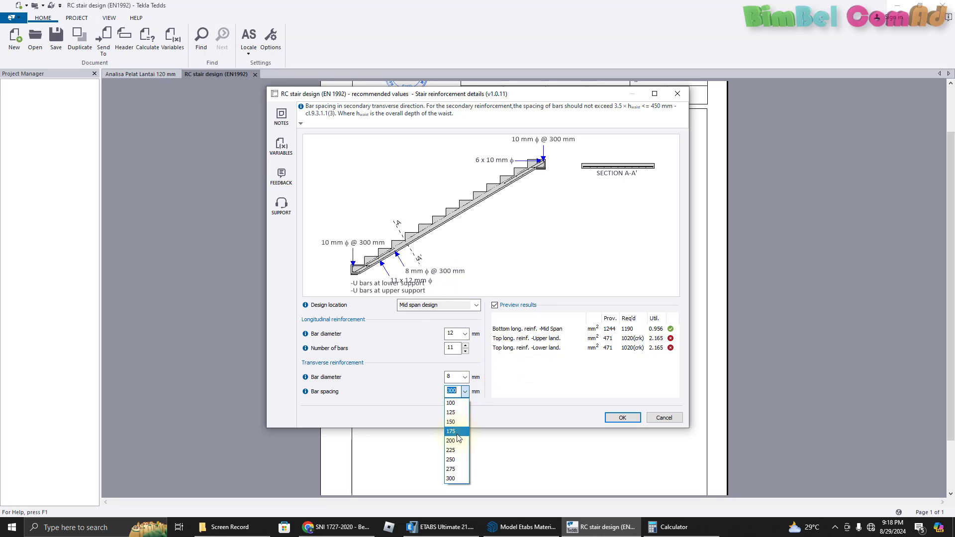
left_click(456, 440)
left_click(465, 377)
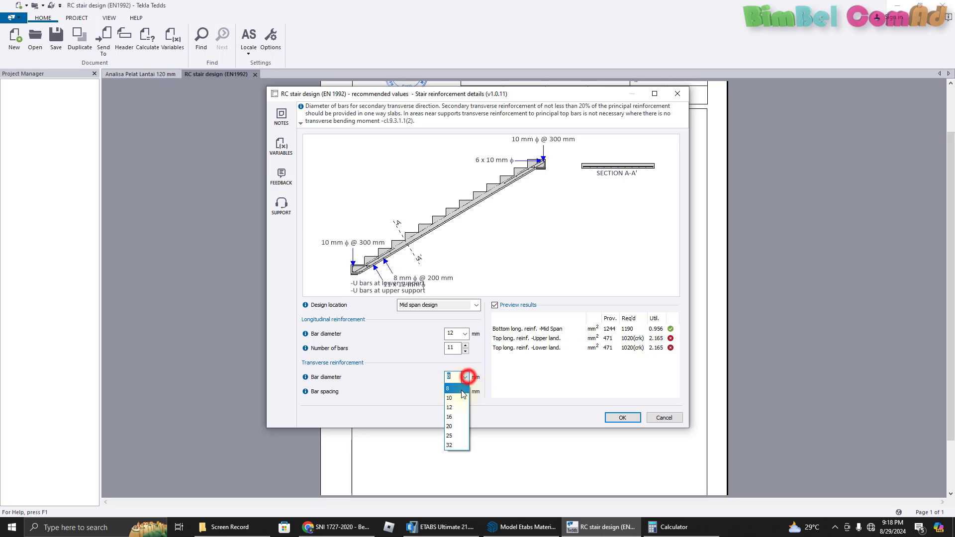
left_click(459, 398)
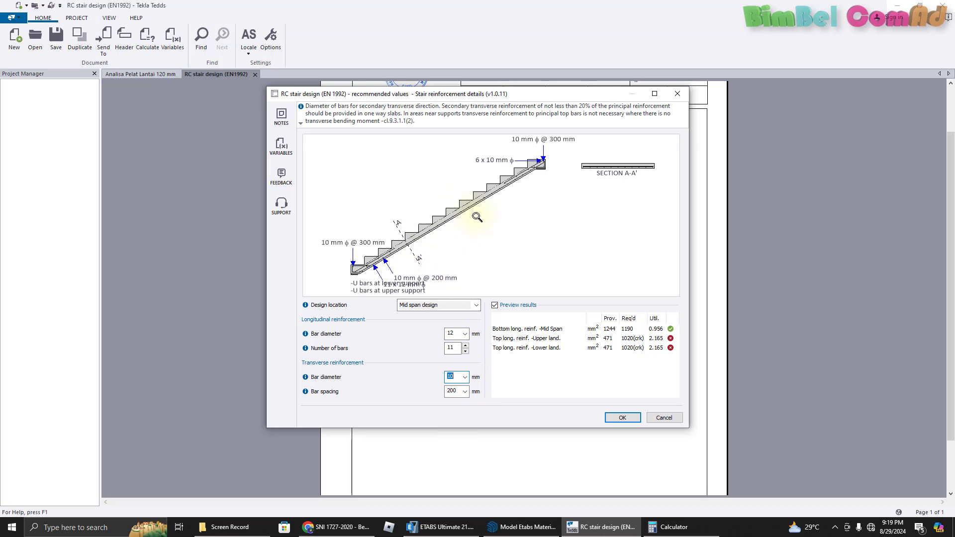
- For the upper support, set the longitudinal reinforcement to 11 bars of 12 mm and the transverse bar spacing to 200 mm
left_click(476, 305)
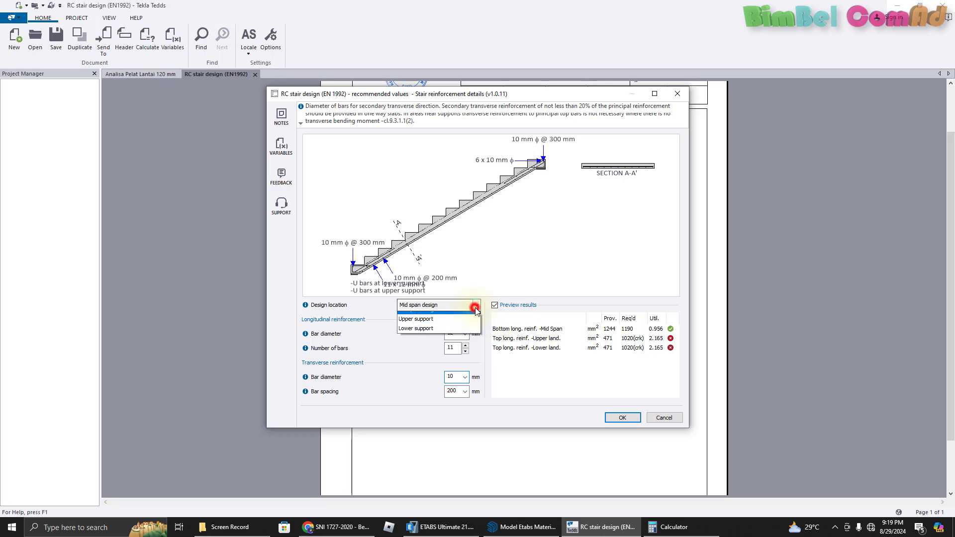
left_click(449, 323)
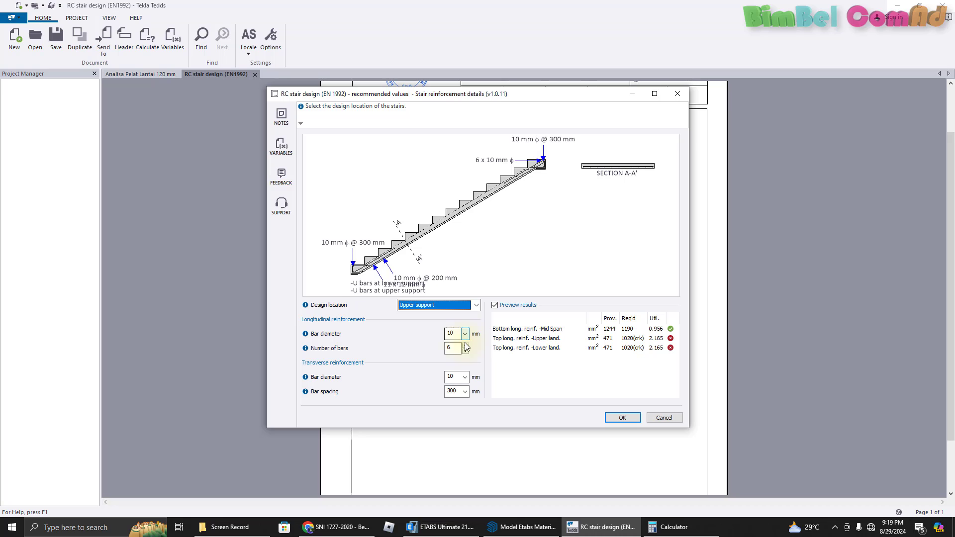
double_click(457, 348)
type("11")
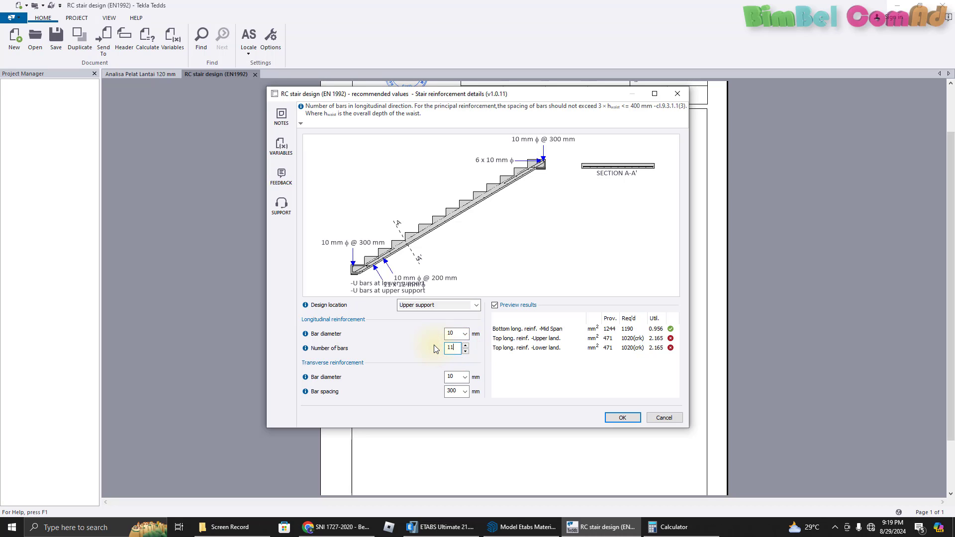
left_click(463, 334)
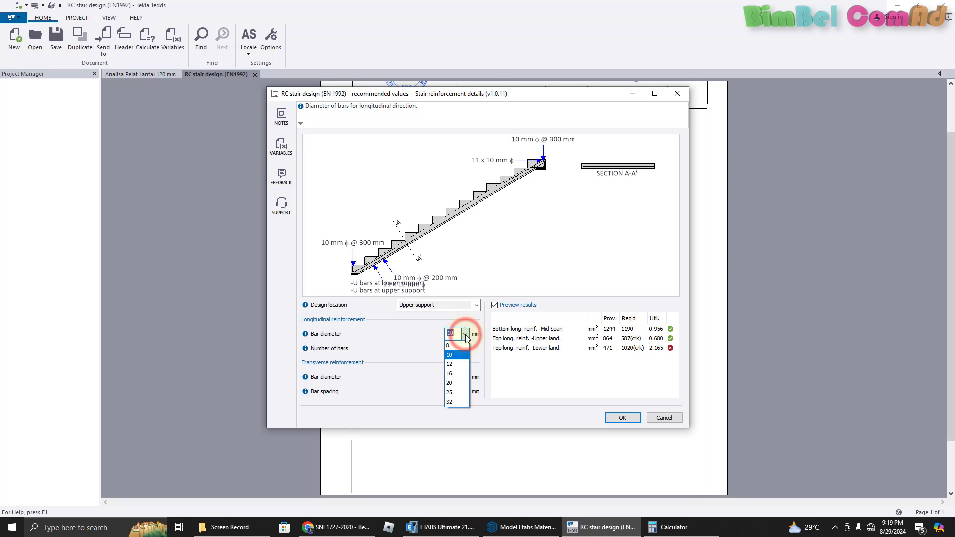
left_click(453, 365)
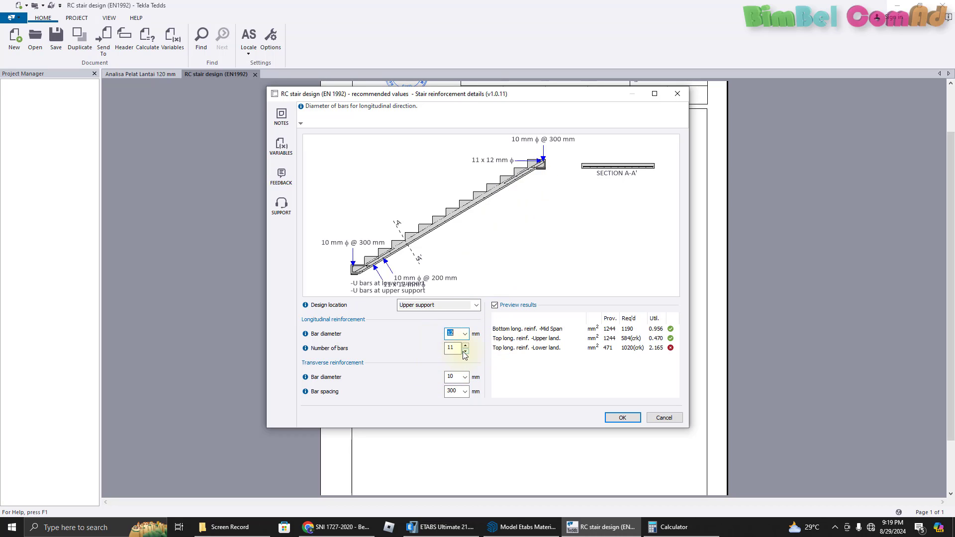
key("Tab")
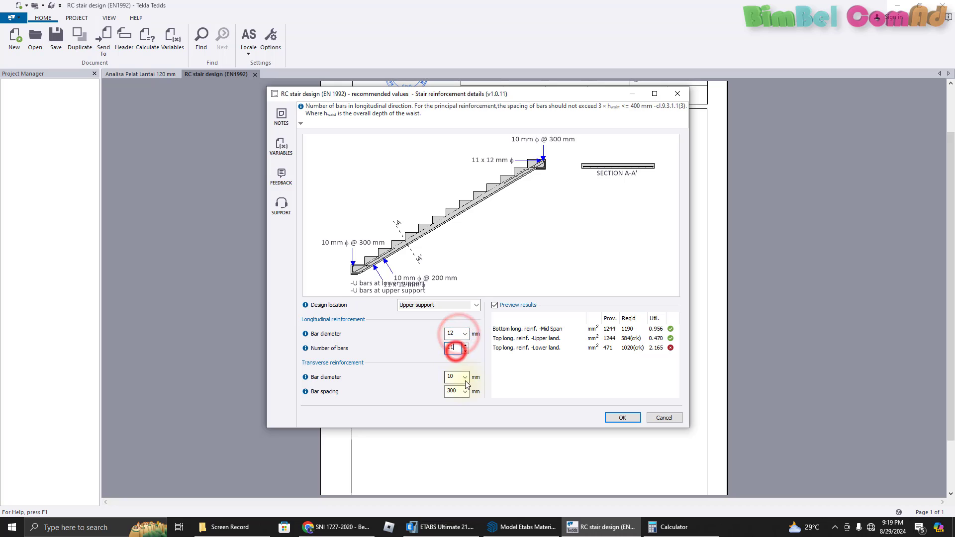
left_click(465, 391)
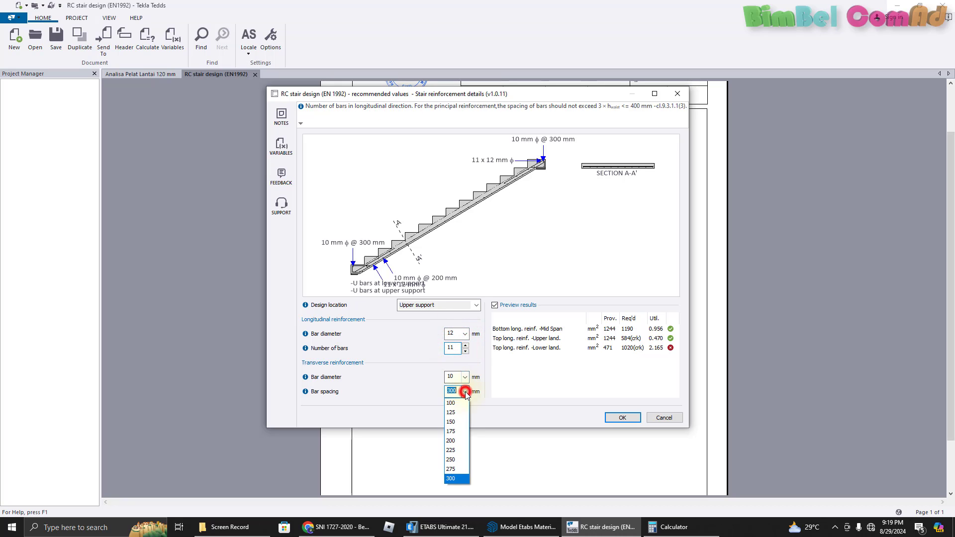
left_click(454, 439)
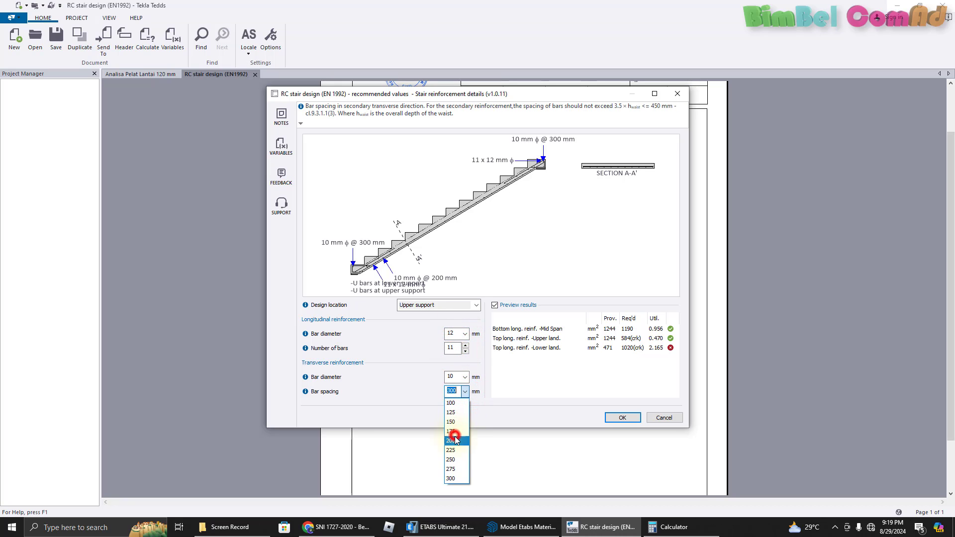
- For the lower support, set the longitudinal reinforcement to 11 bars of 12 mm diameter
left_click(476, 305)
left_click(444, 336)
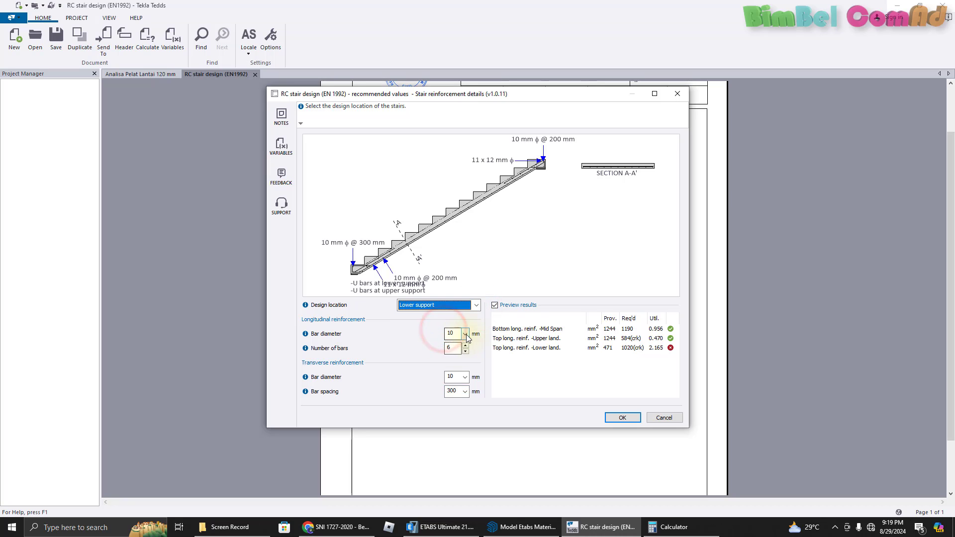
left_click(465, 333)
left_click(454, 364)
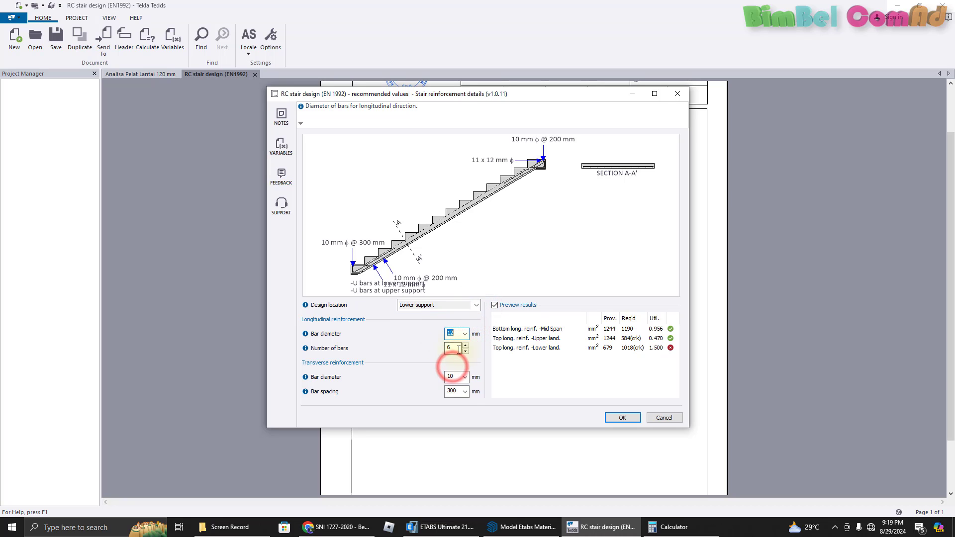
left_click(456, 349)
type("11")
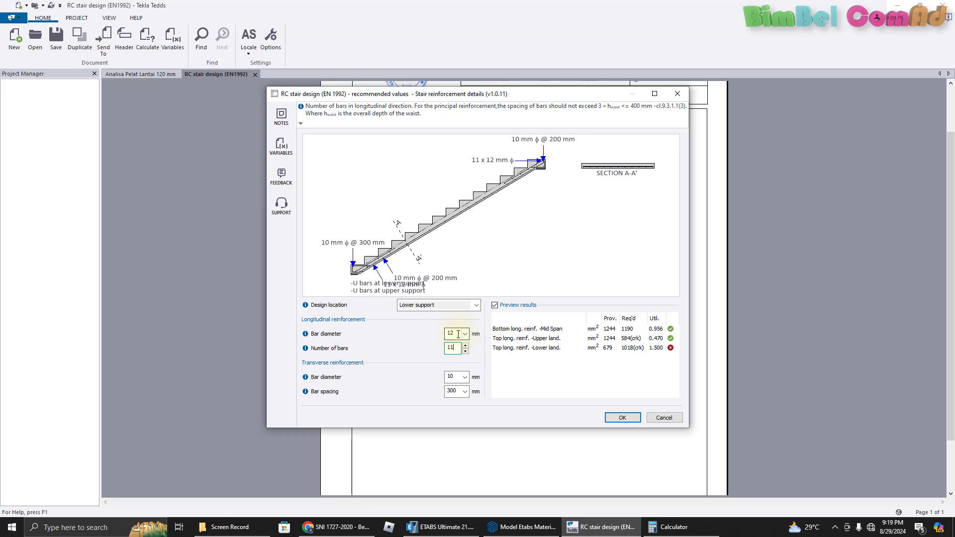
left_click(453, 333)
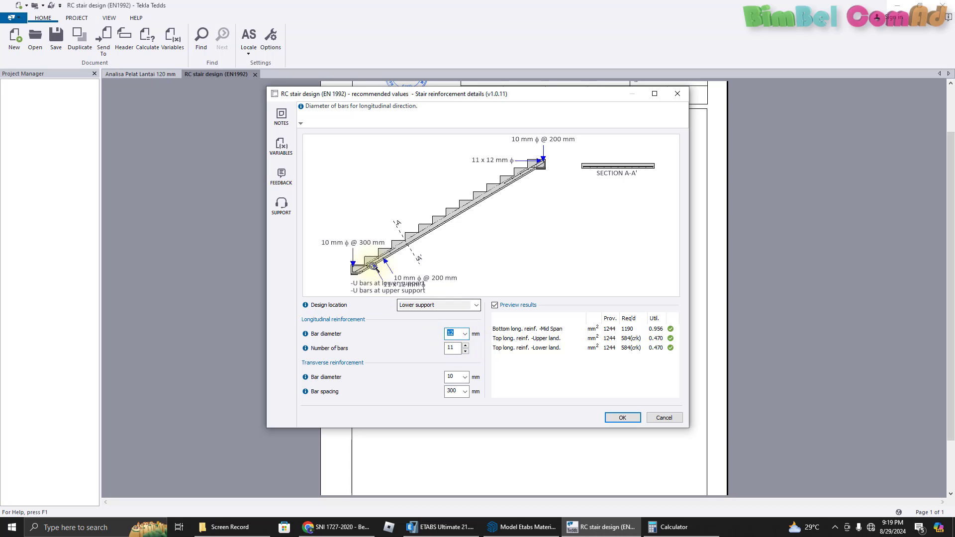
- Set the lower support's transverse bar spacing to 200 mm and accept the reinforcement details
left_click(464, 392)
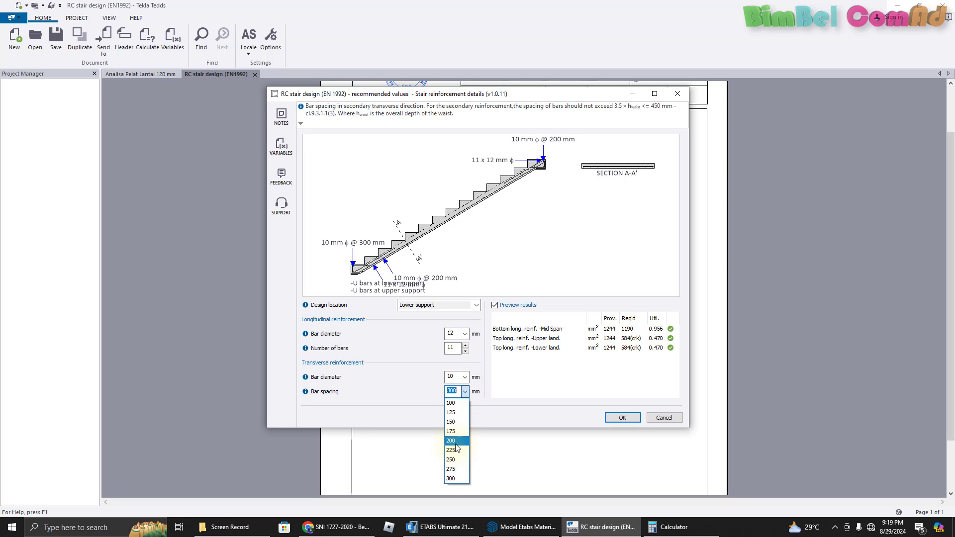
left_click(455, 442)
left_click(456, 391)
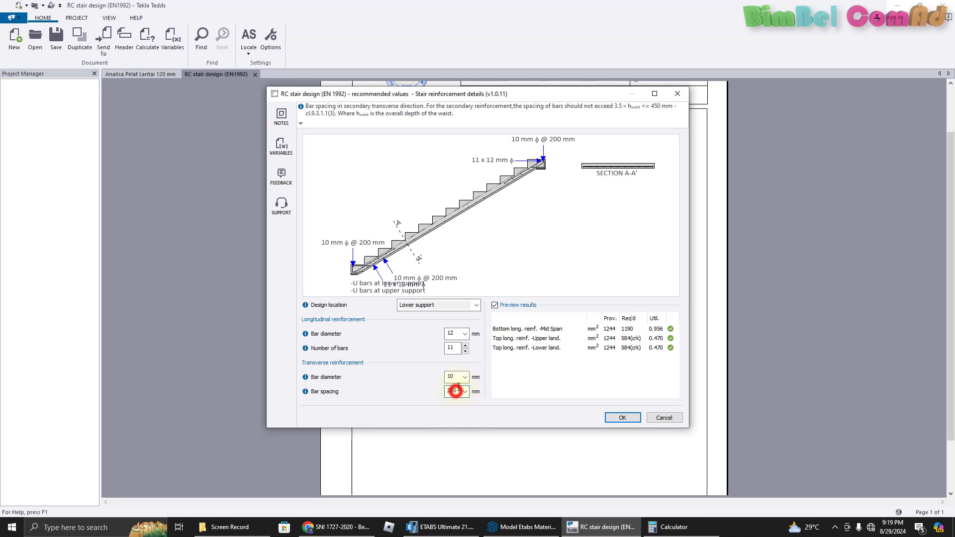
left_click(611, 414)
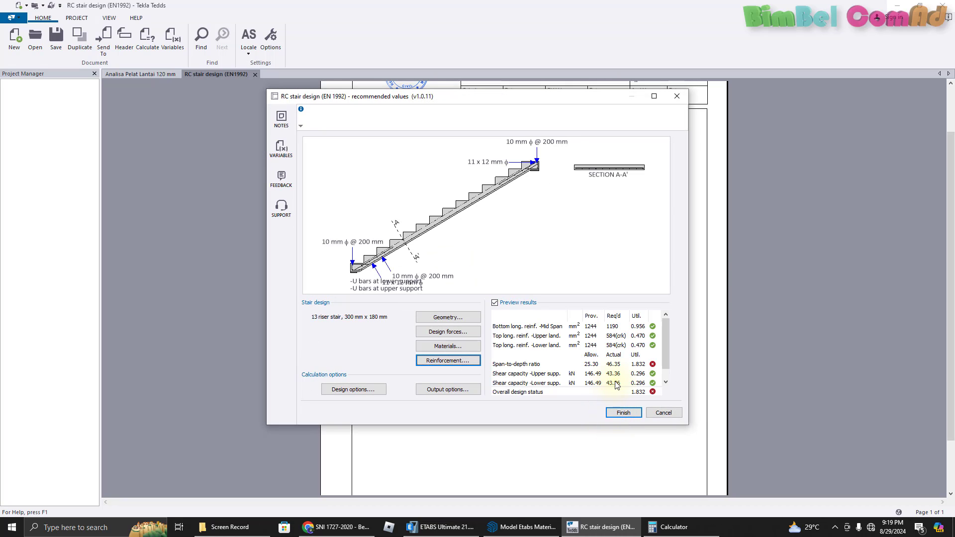
- Check the span-to-depth and shear results, and set the stair's waist to 150 mm in the geometry
left_click_drag(665, 344, 664, 361)
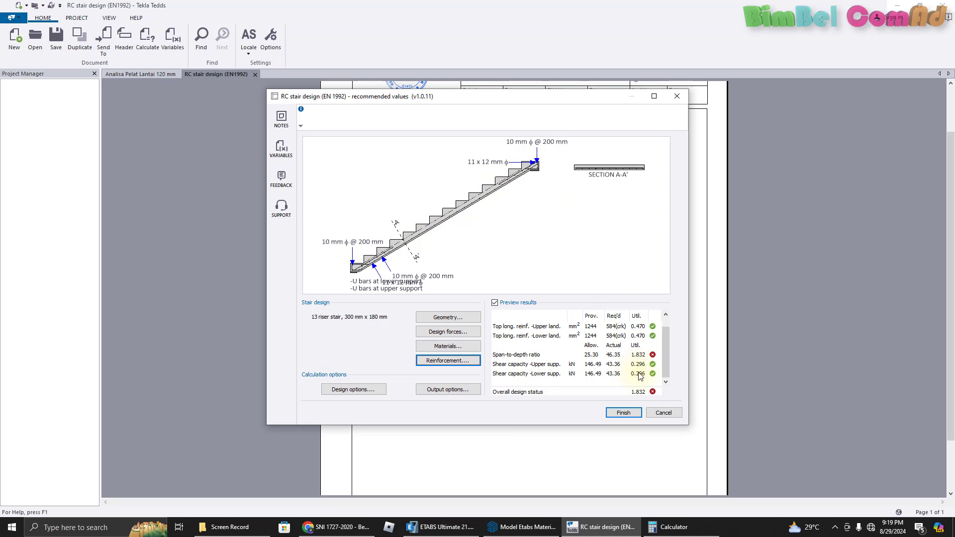
left_click_drag(666, 357, 665, 357)
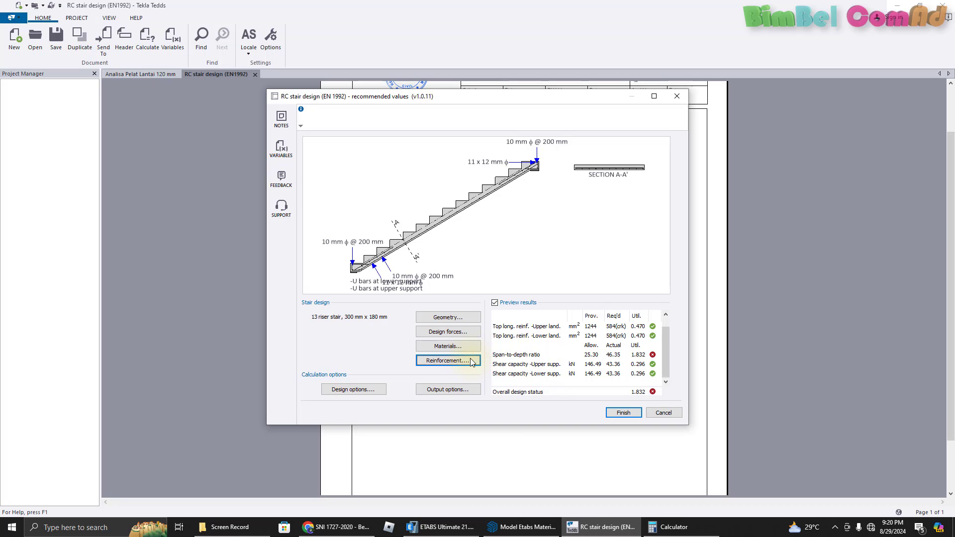
left_click(446, 317)
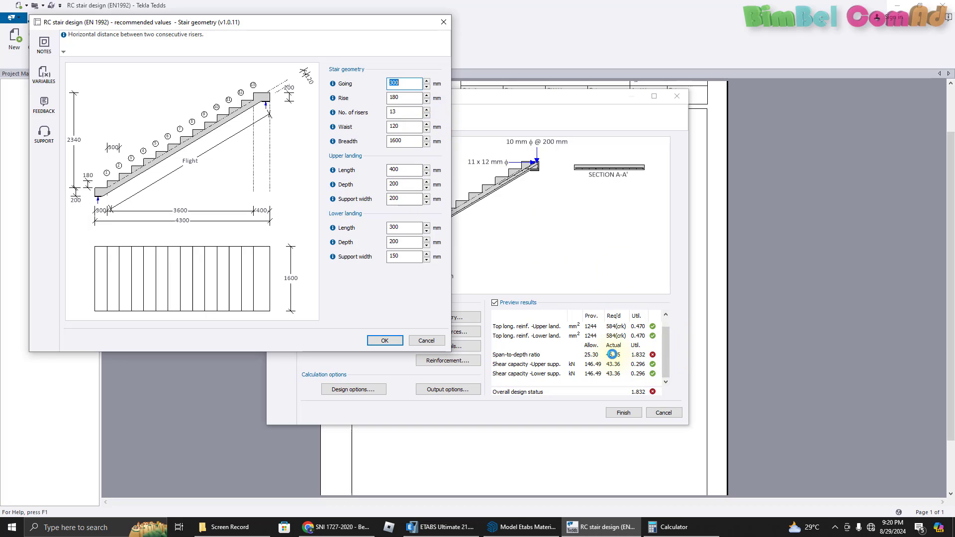
left_click(403, 126)
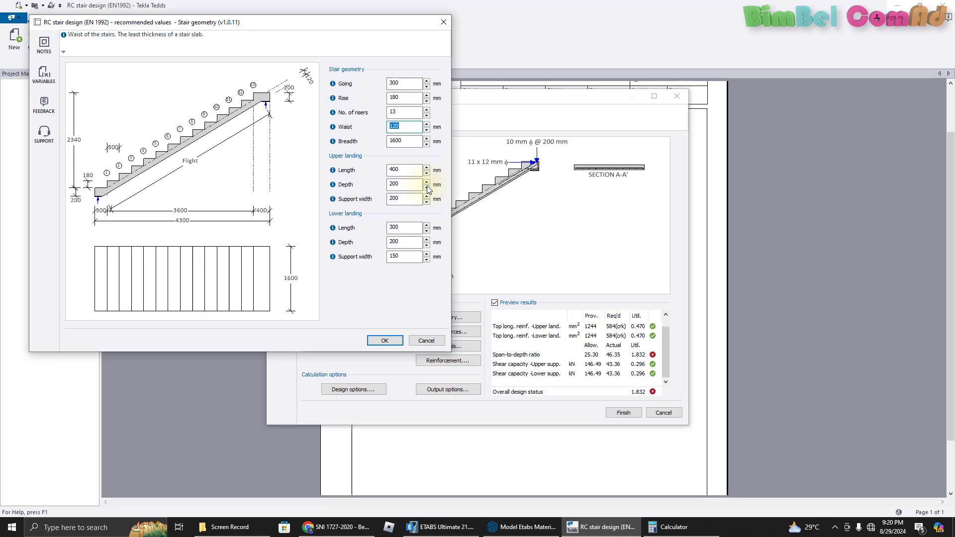
type("150")
left_click(401, 113)
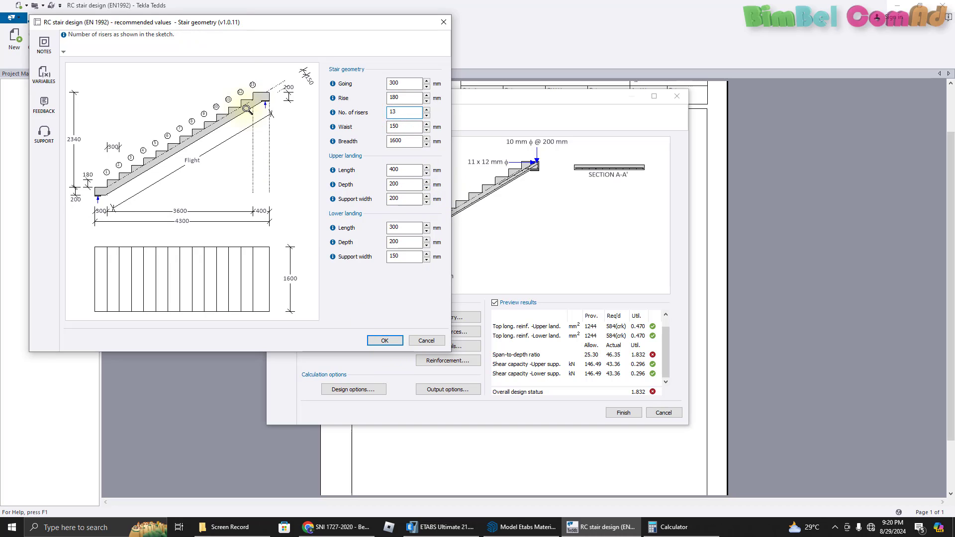
left_click(384, 340)
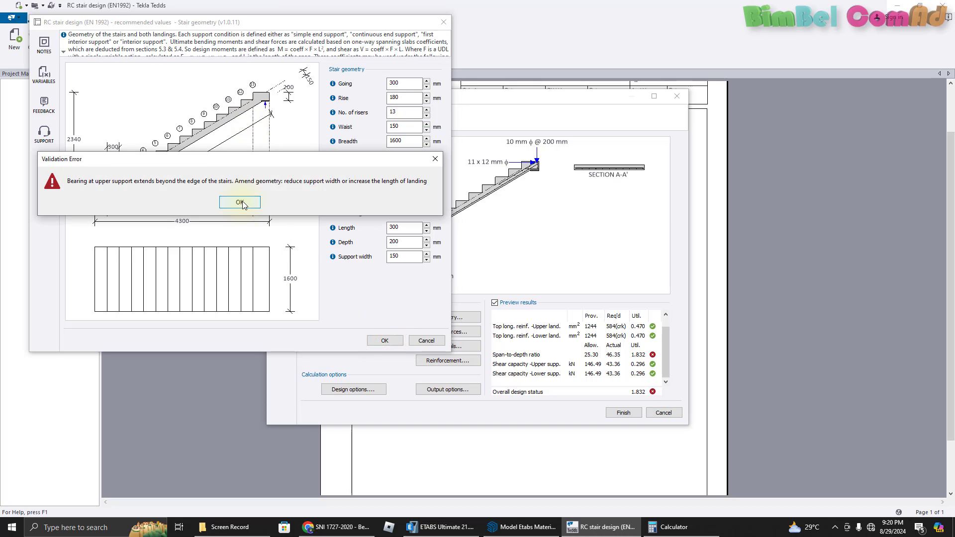
left_click(239, 203)
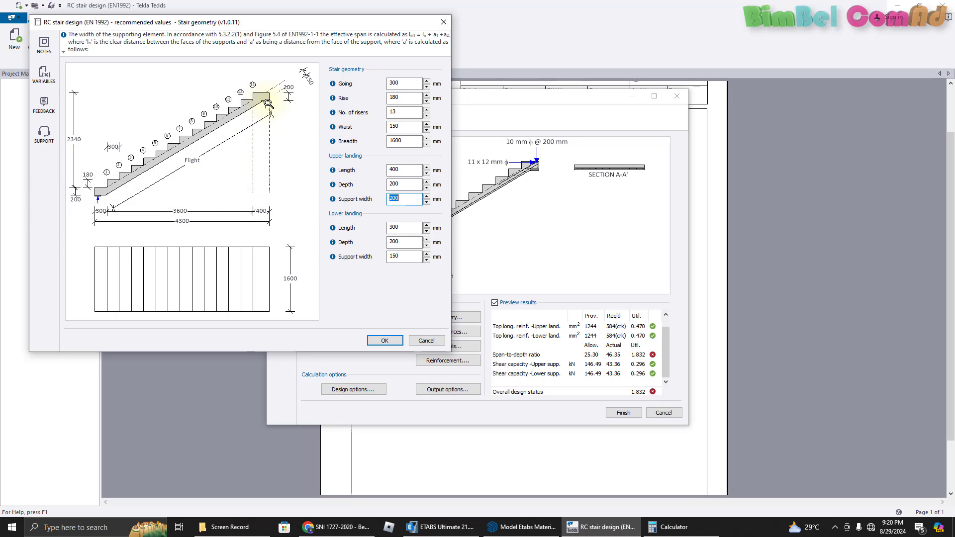
- Set the upper landing's support width to 150 mm, and accept the geometry to finish the stair calculation
type("15")
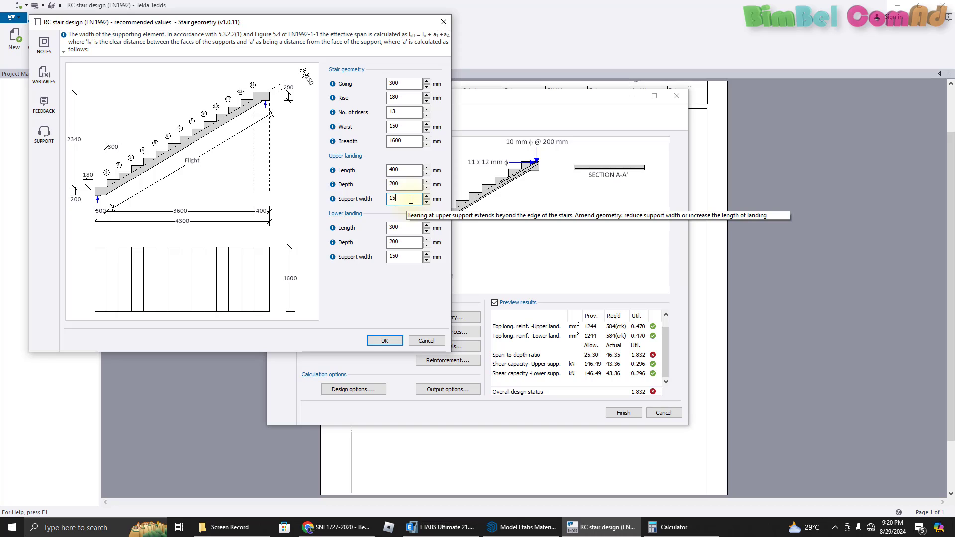
type("0")
left_click(405, 185)
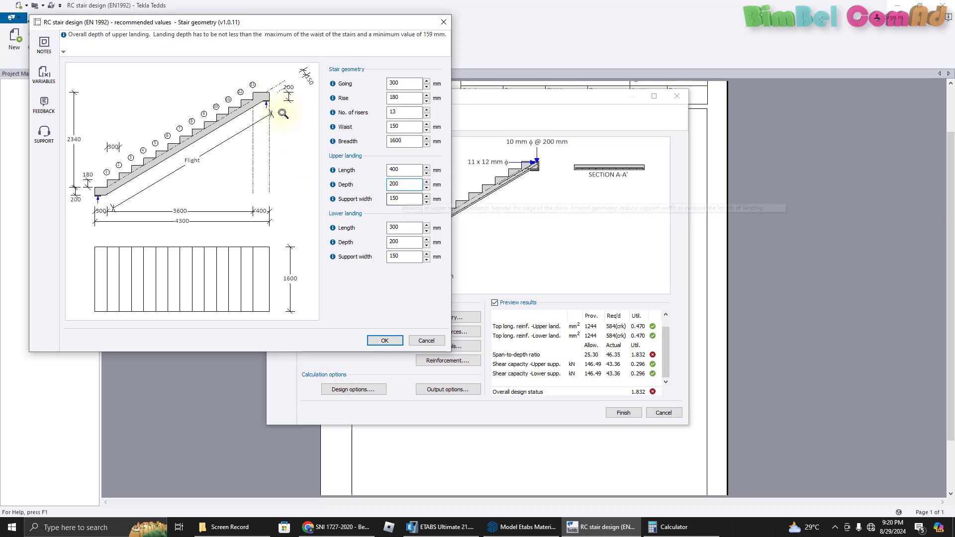
left_click(392, 344)
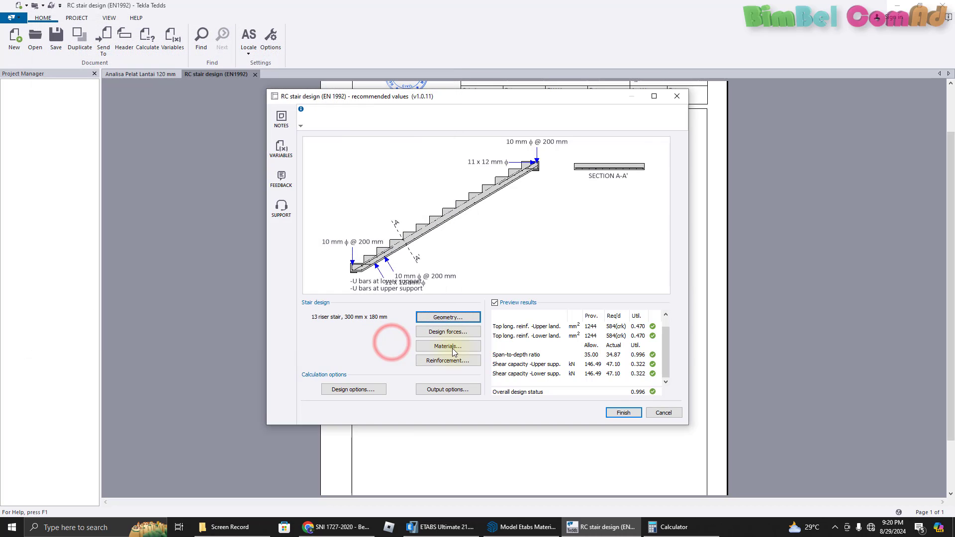
left_click(667, 351)
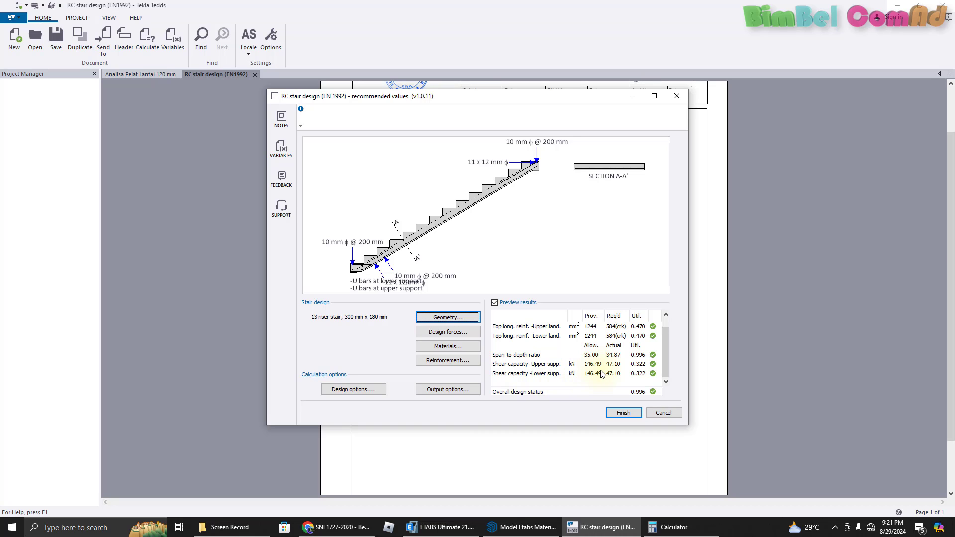
left_click(619, 412)
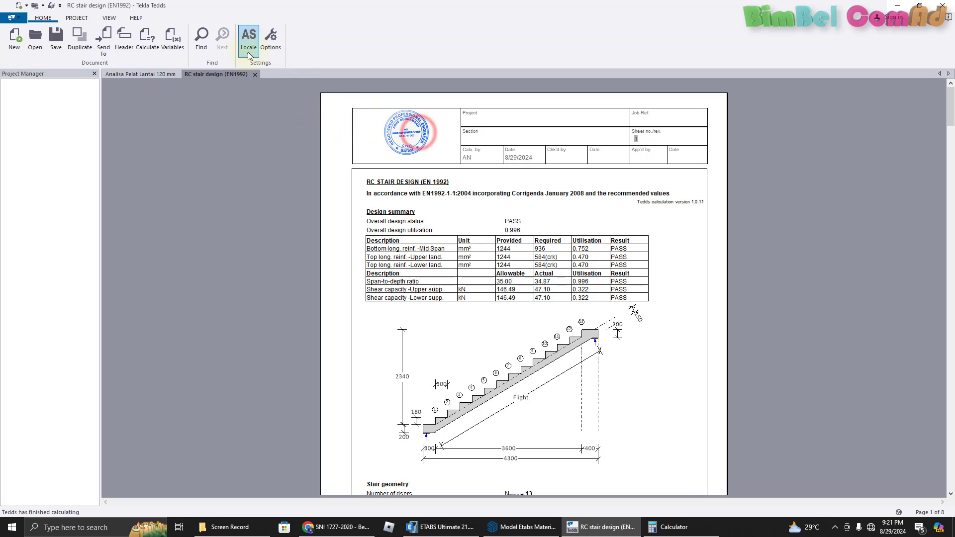
- Scale the document header logo to 5 % and save the template settings as the default for new documents
left_click(130, 43)
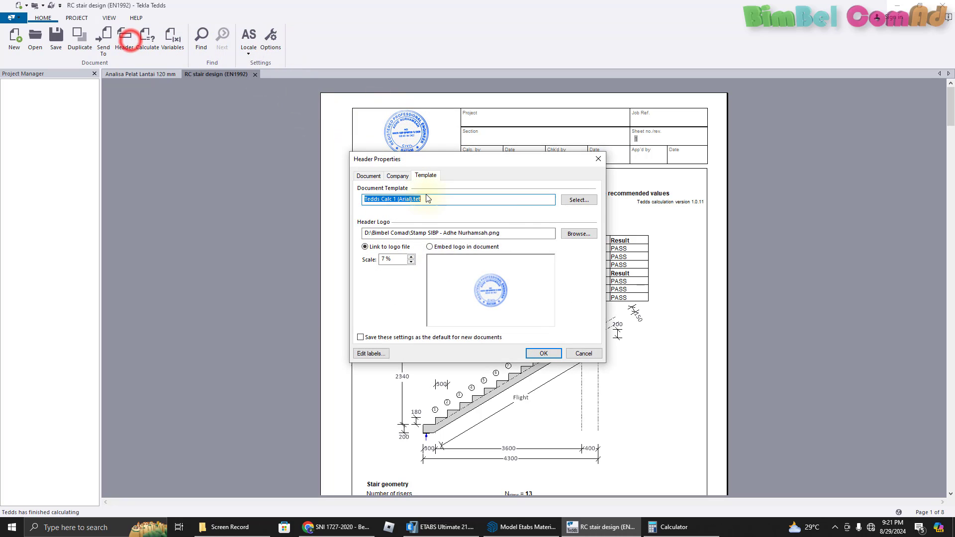
left_click(383, 258)
type("5")
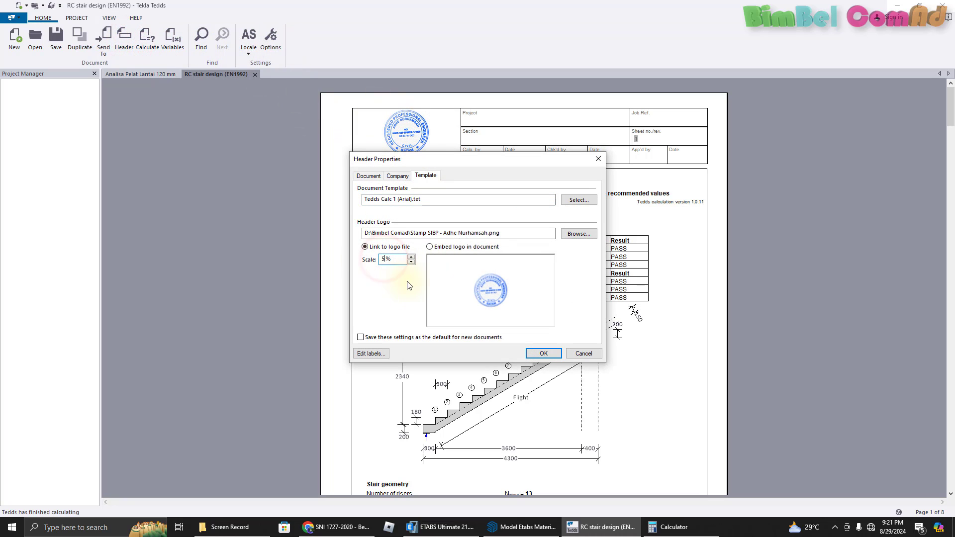
left_click(381, 338)
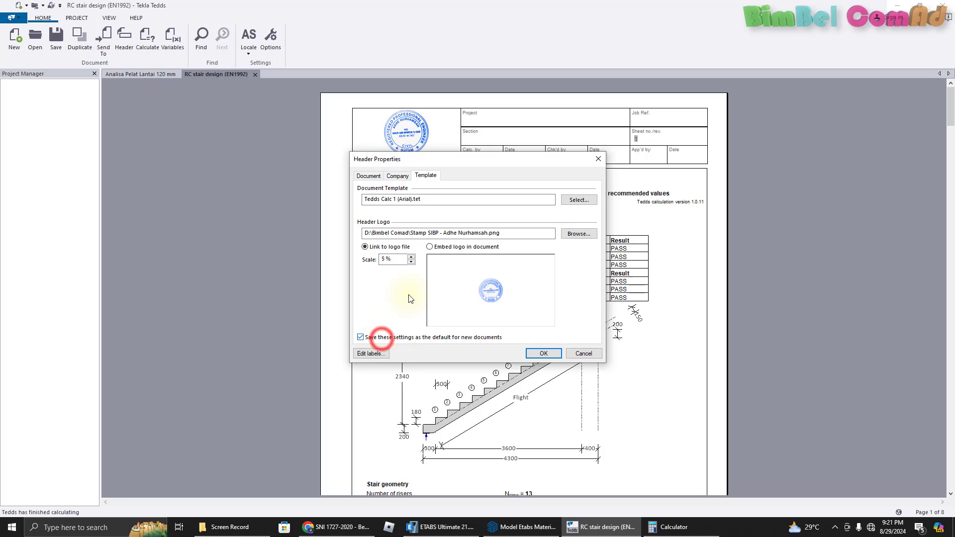
left_click(544, 354)
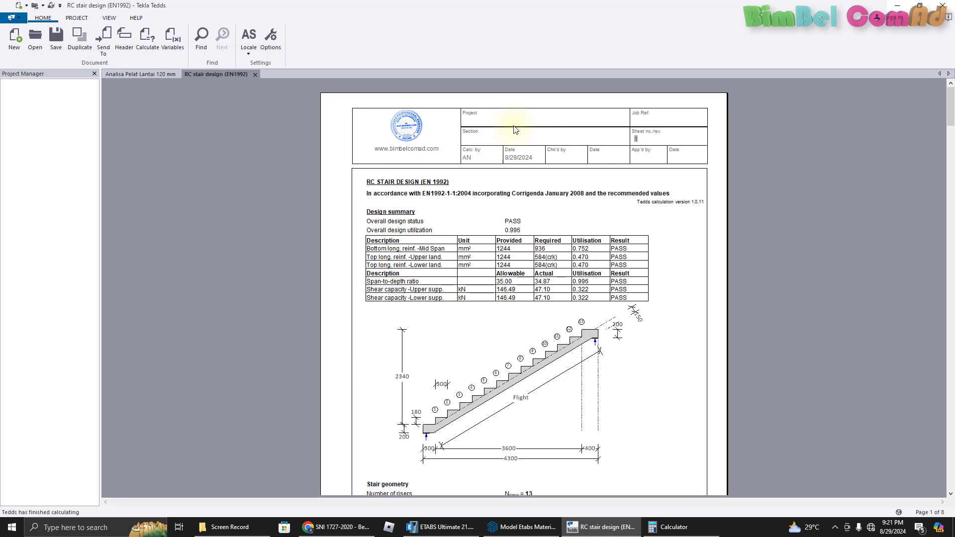
- In the document header, enter "Bimbel Comad" as the project and "Pelat Tangga 150 mm" as the section
left_click(125, 48)
left_click(369, 176)
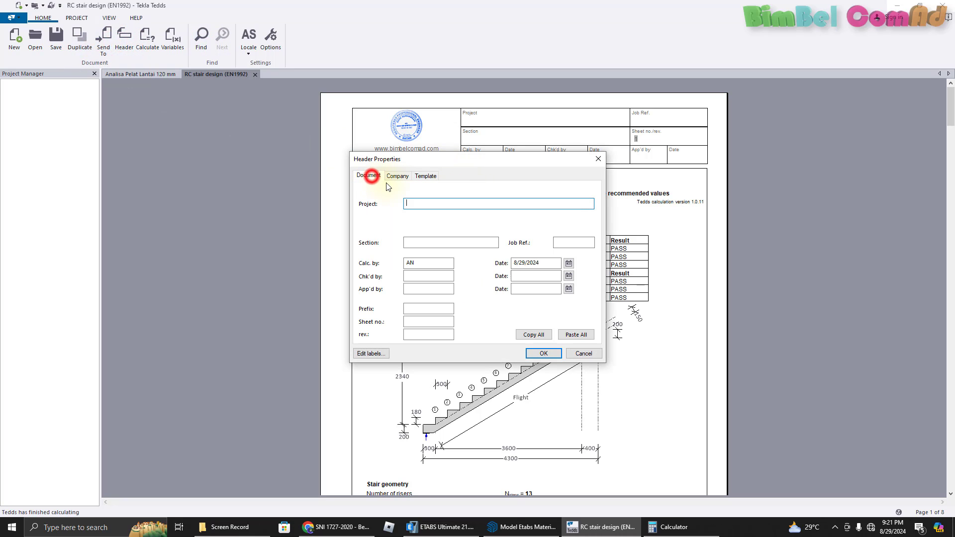
type("Bimbel Comad")
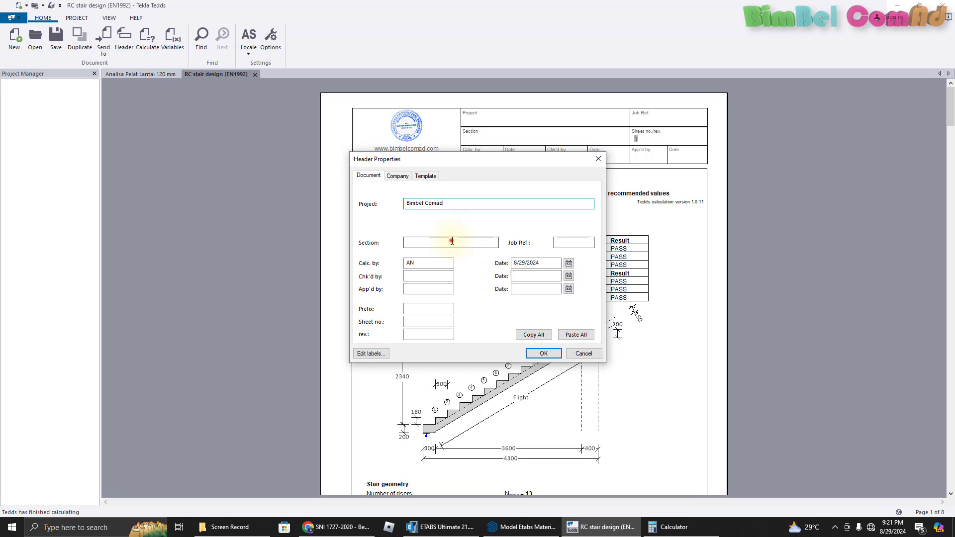
left_click(452, 242)
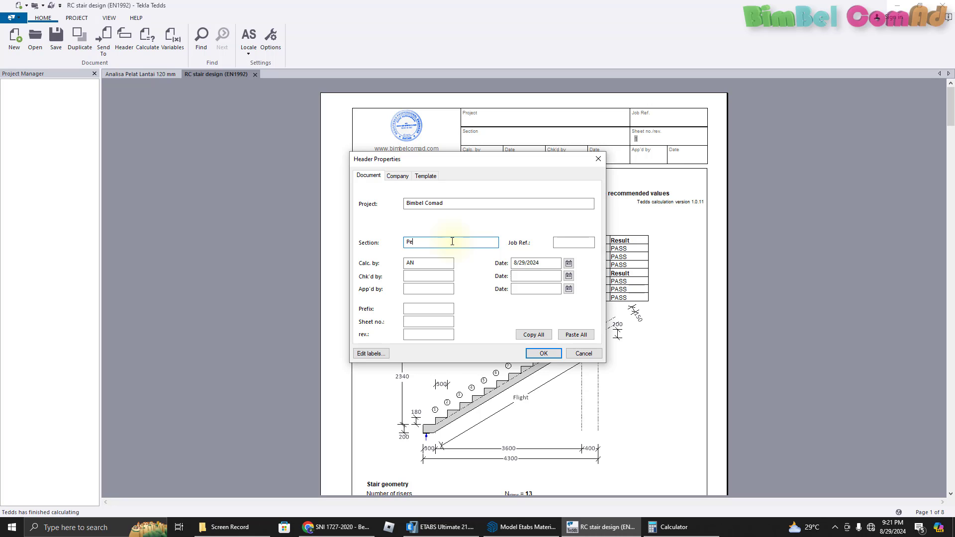
type("Pelat Tangga 150")
- Enter the engineer's name in the header's calculated-by, checked-by and approved-by fields
double_click(428, 263)
type("Adhe")
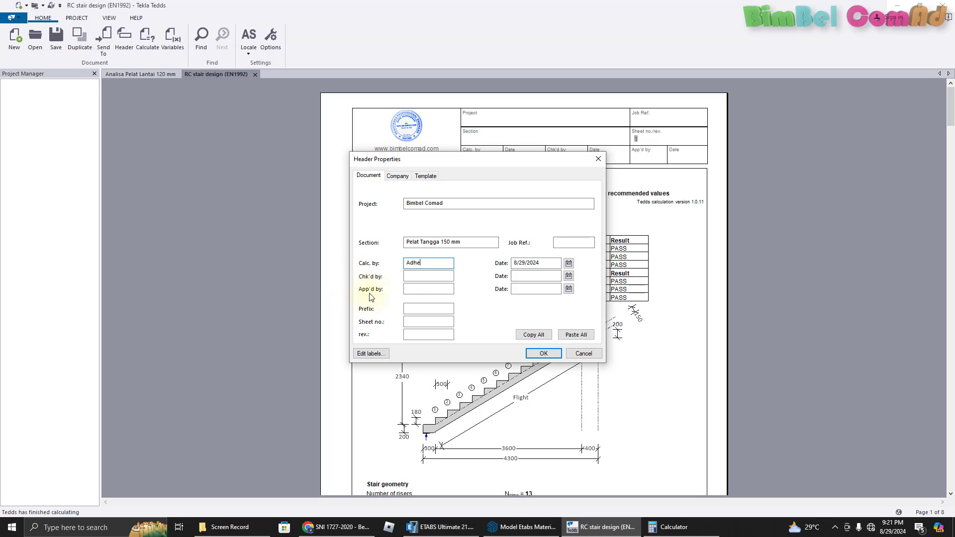
left_click(422, 275)
type("Adhe")
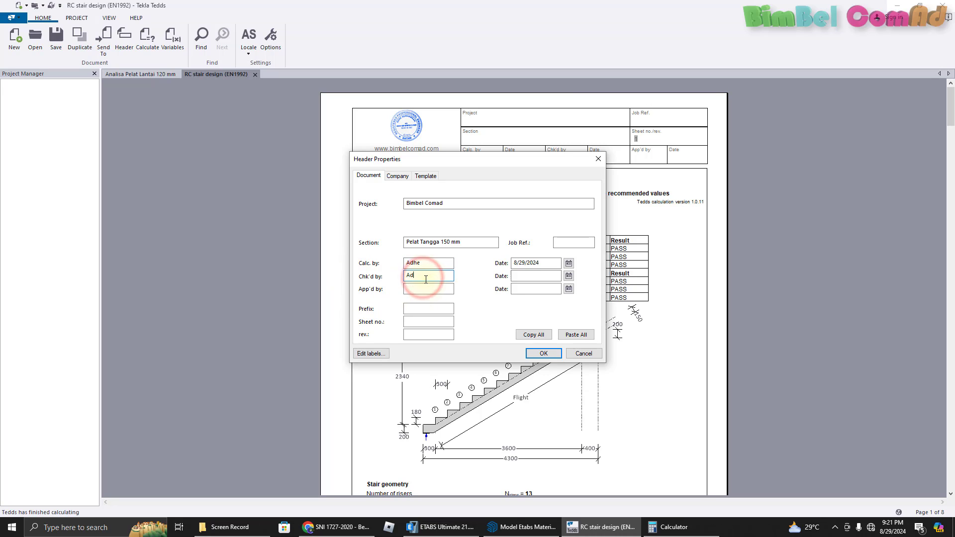
left_click(415, 291)
type("A")
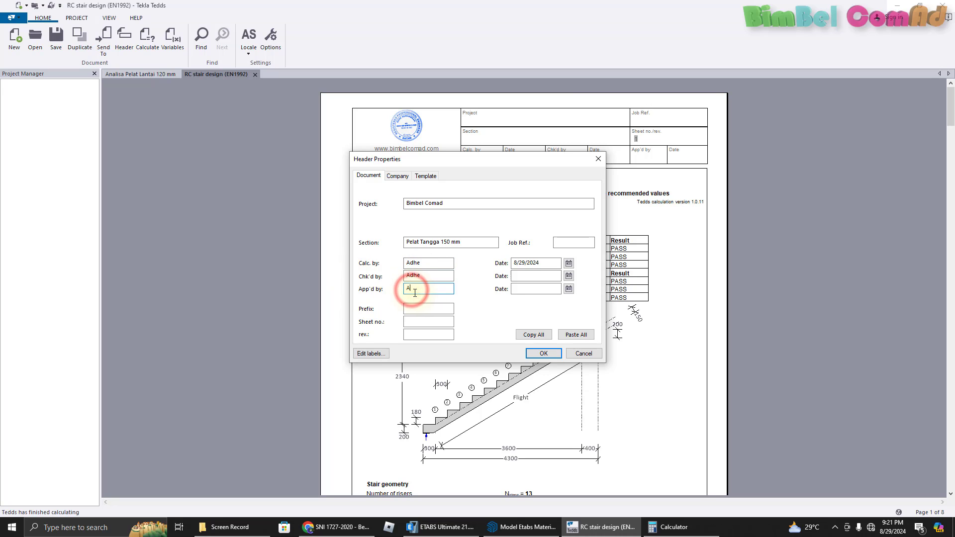
type("dhe")
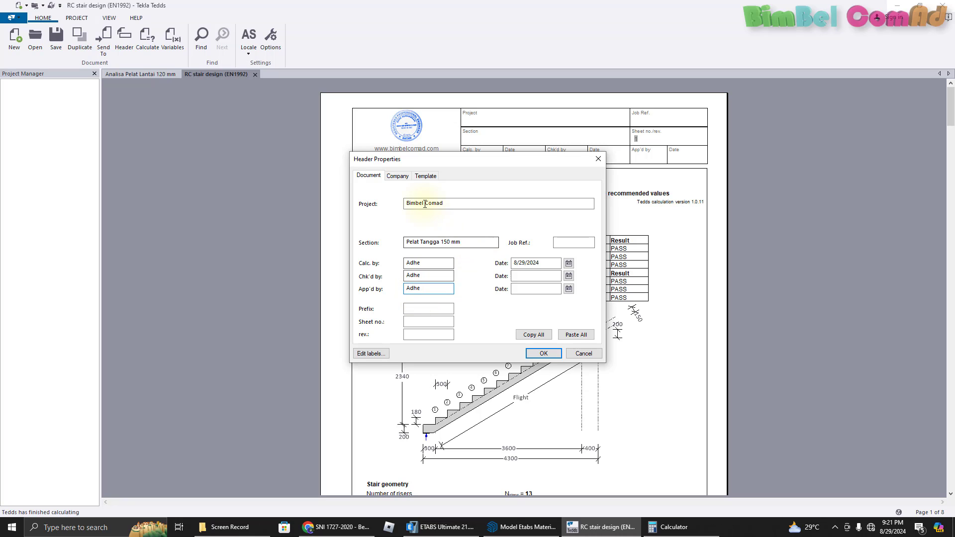
- Review the header's company and template settings, and apply the header properties to the stair report
left_click(398, 176)
left_click(426, 176)
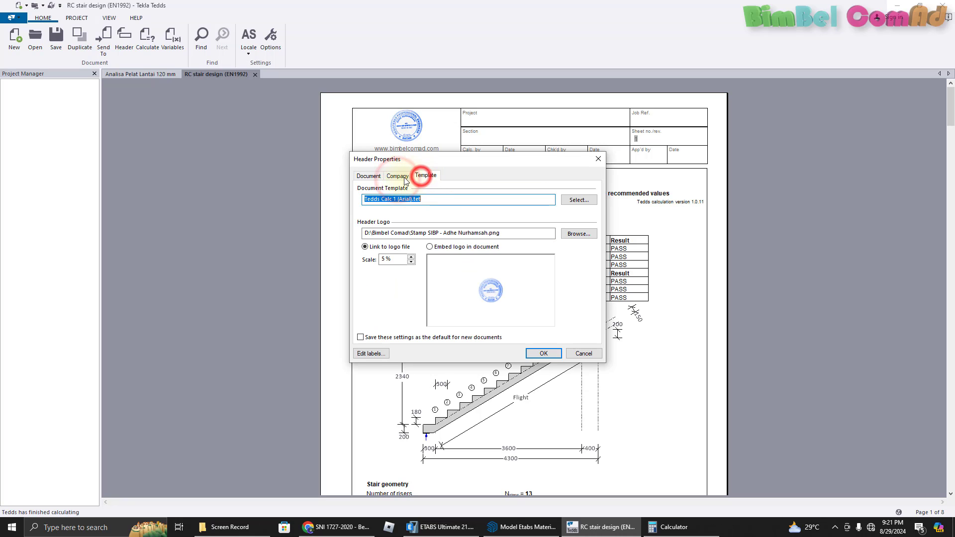
left_click(397, 176)
left_click(423, 213)
left_click(428, 224)
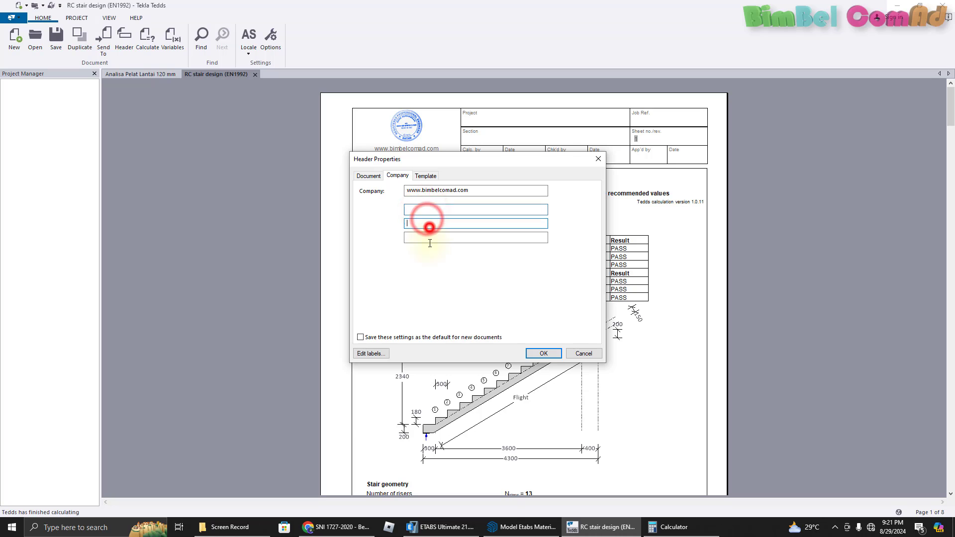
left_click(425, 176)
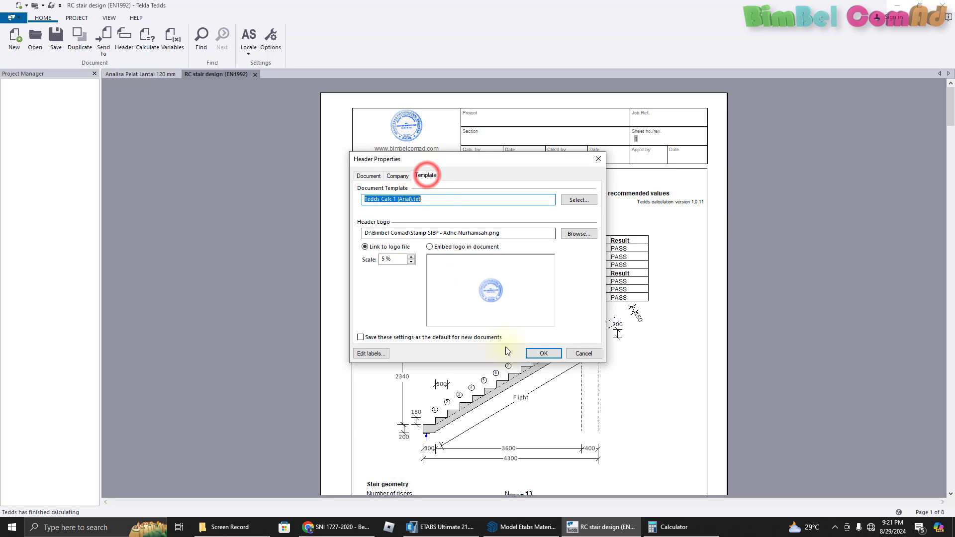
left_click(535, 352)
scroll(620, 283, "down", 15)
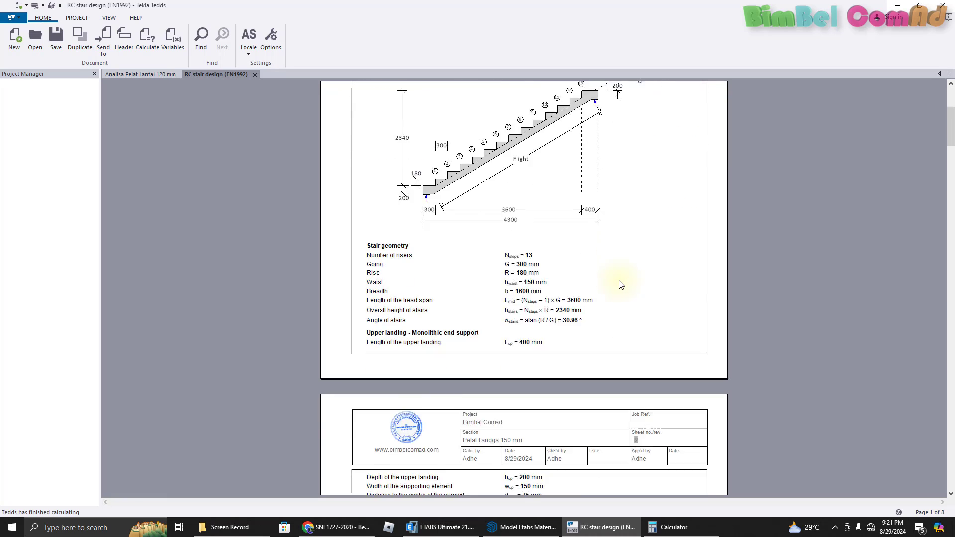
scroll(620, 286, "up", 8)
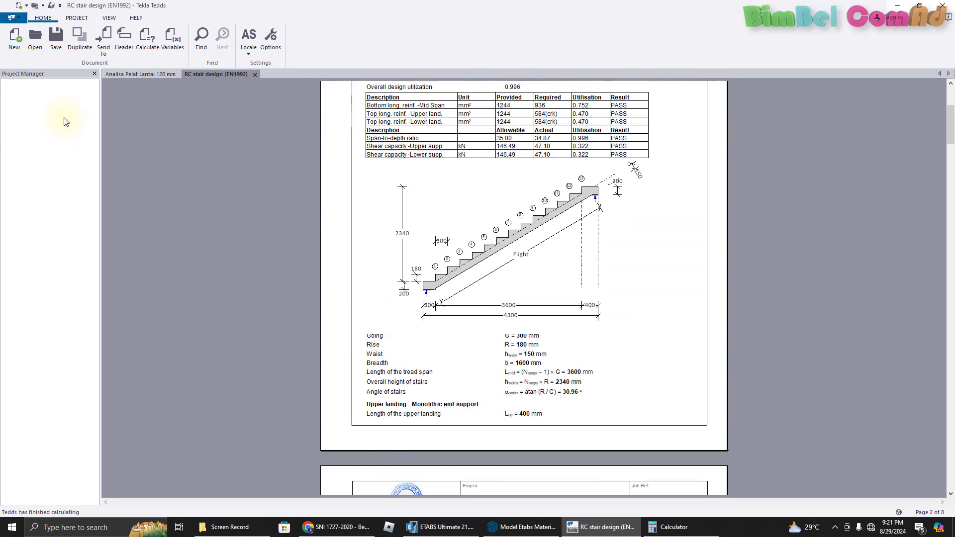
- Save the stair calculation as a Tedds file named "Analisa Pelat Tangga 150 mm" in the Contoh Belajar Tedds folder
left_click(11, 18)
left_click(36, 102)
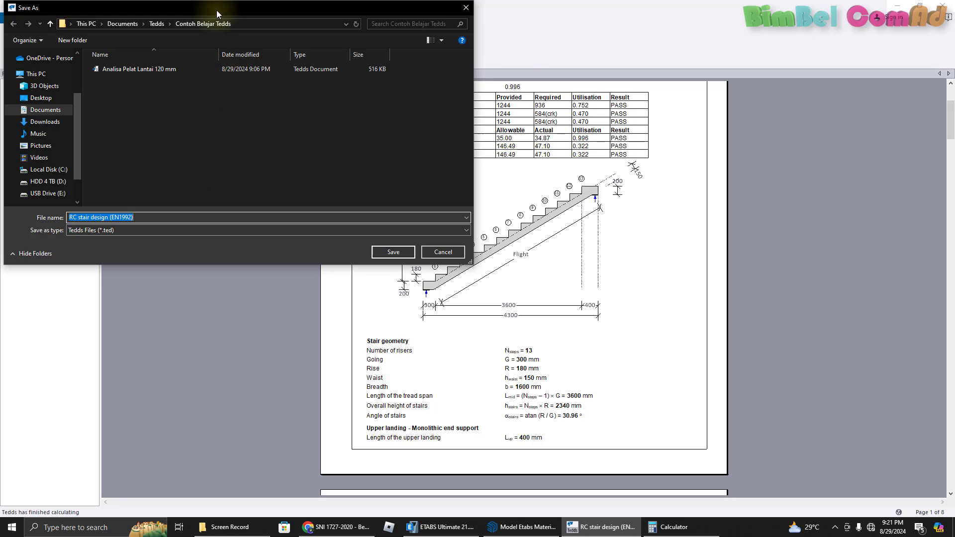
left_click_drag(216, 10, 355, 135)
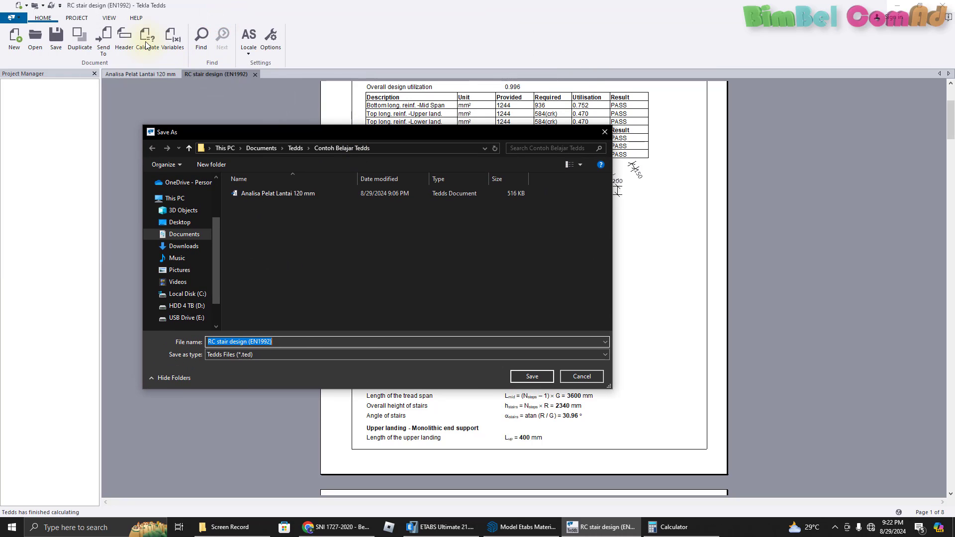
left_click_drag(355, 135, 320, 116)
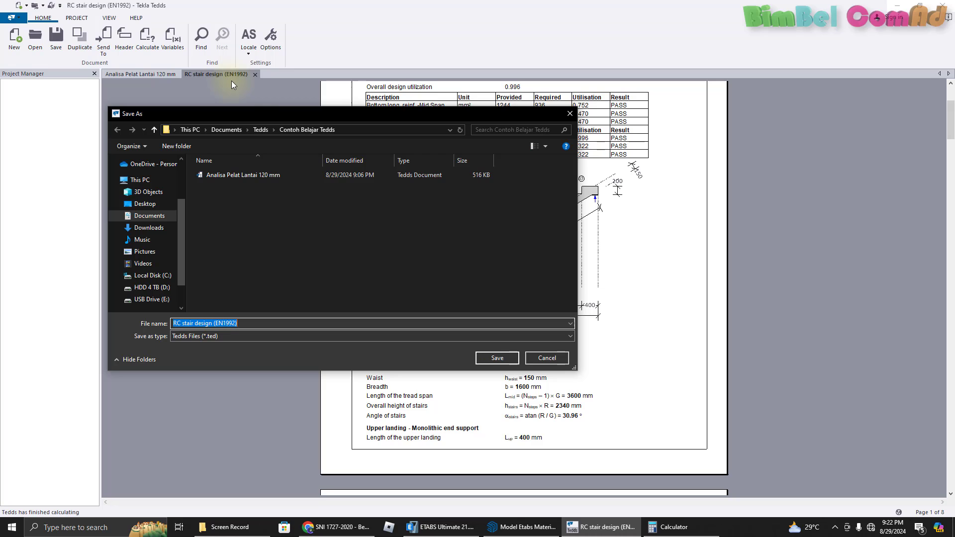
left_click_drag(250, 110, 276, 102)
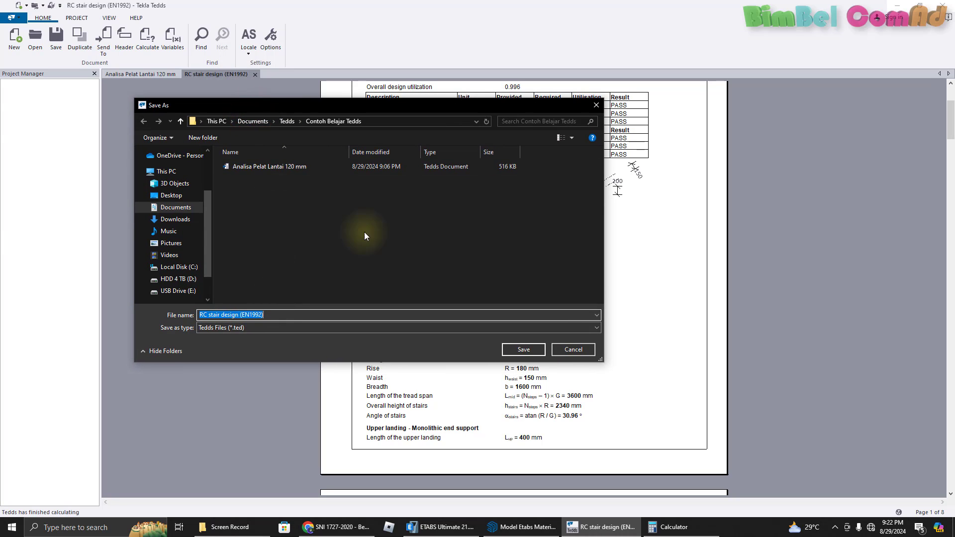
left_click_drag(464, 111, 511, 169)
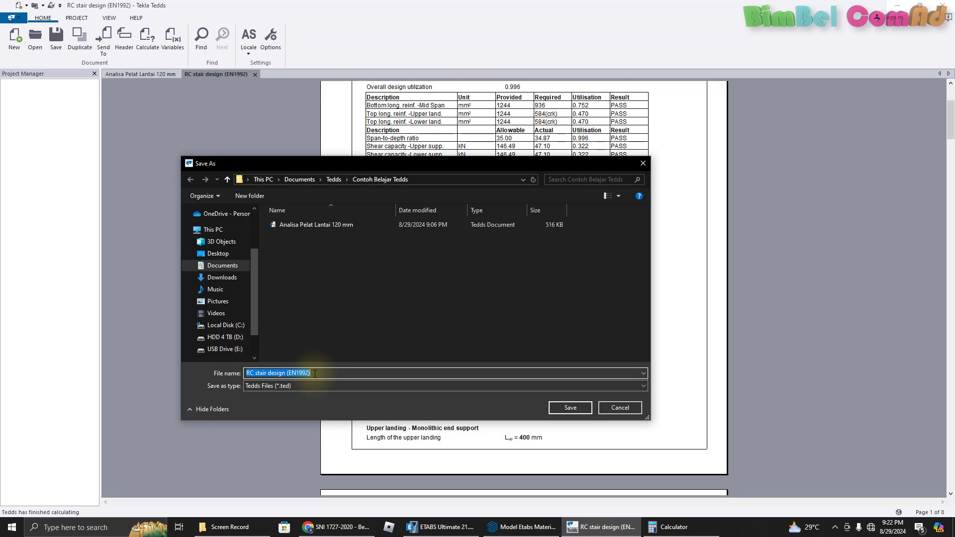
type("Analisa")
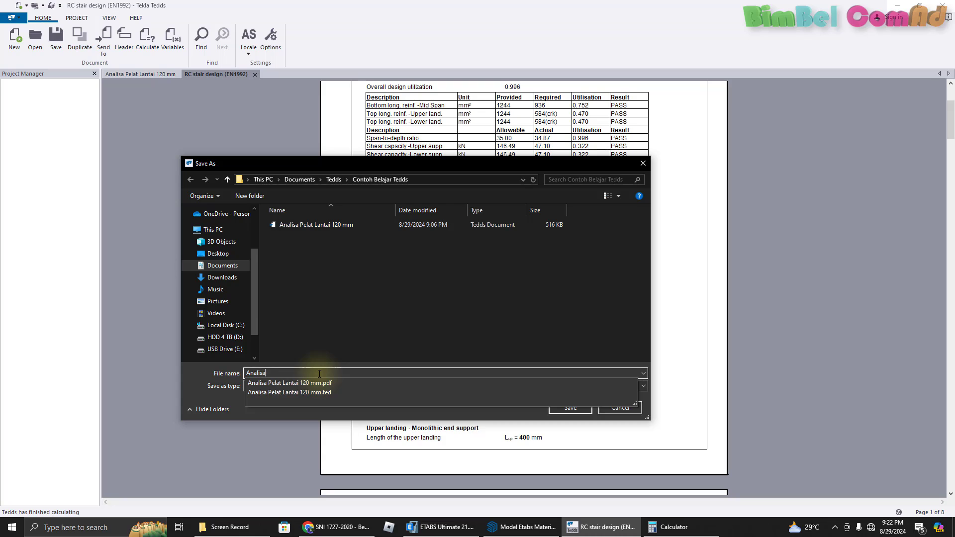
type(" Pelat T")
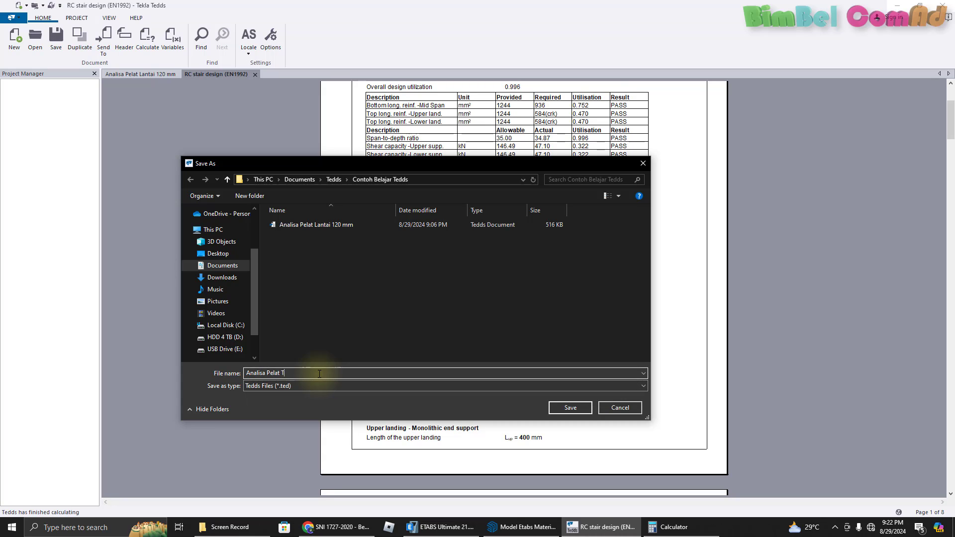
type("angga 150")
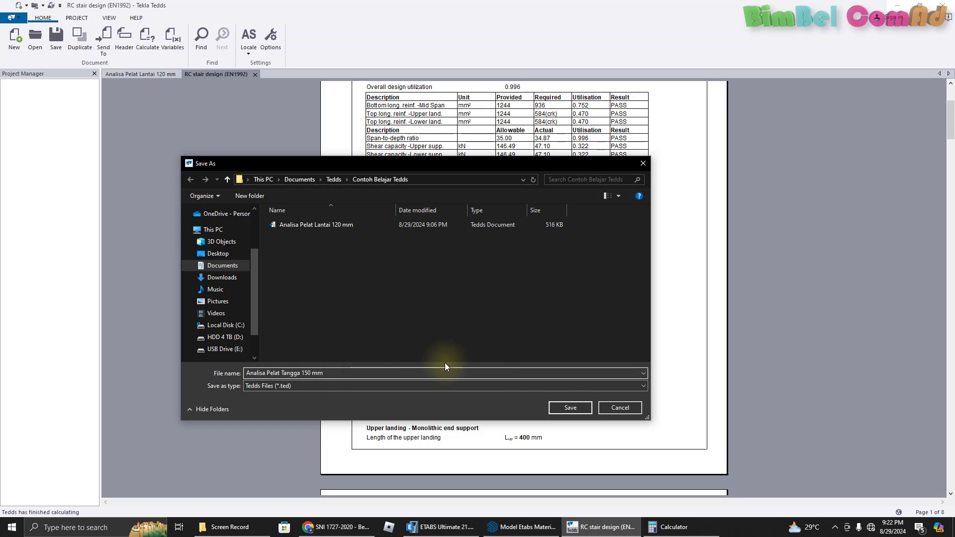
left_click(564, 406)
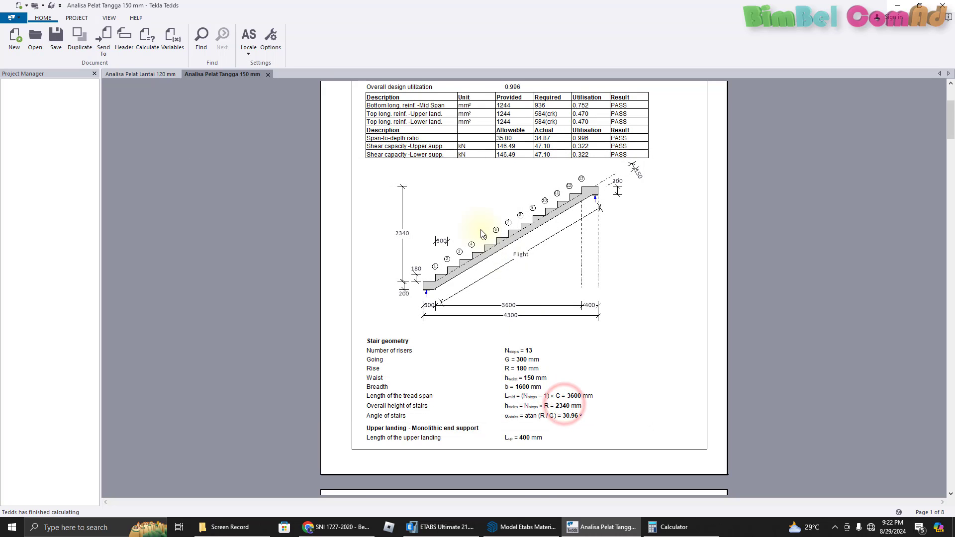
- Export the stair report as a PDF named "Analisa Pelat Tangga 150 mm" in the Contoh Belajar Tedds folder
scroll(562, 404, "up", 3)
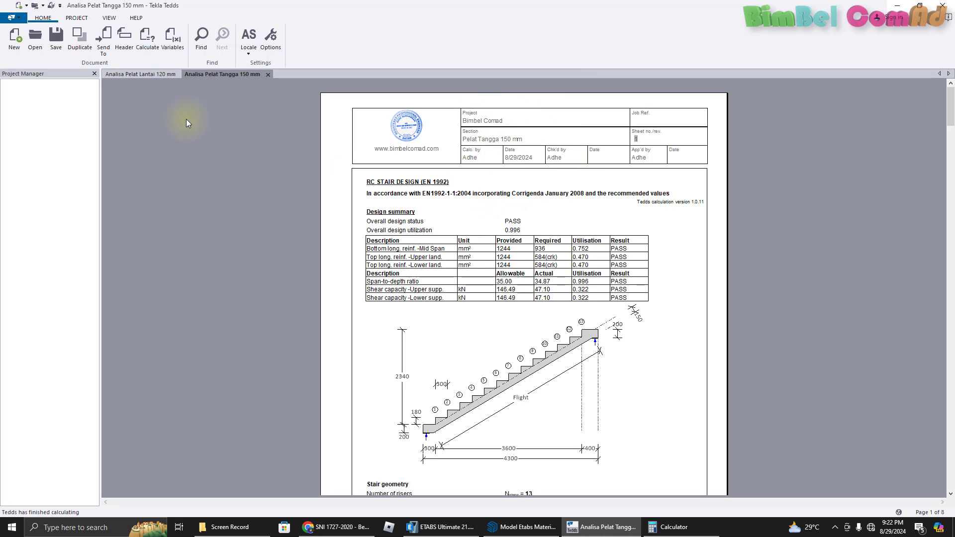
left_click(10, 20)
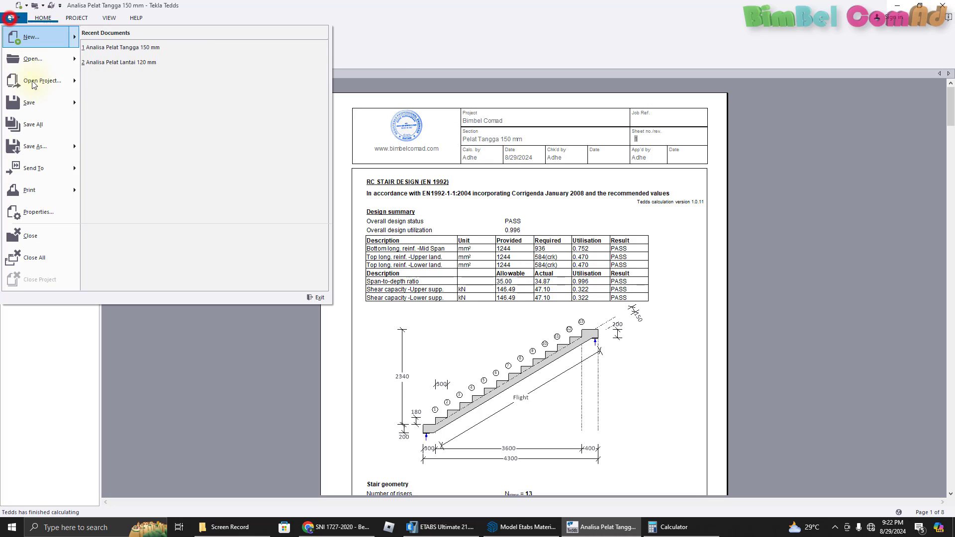
mouse_move(43, 148)
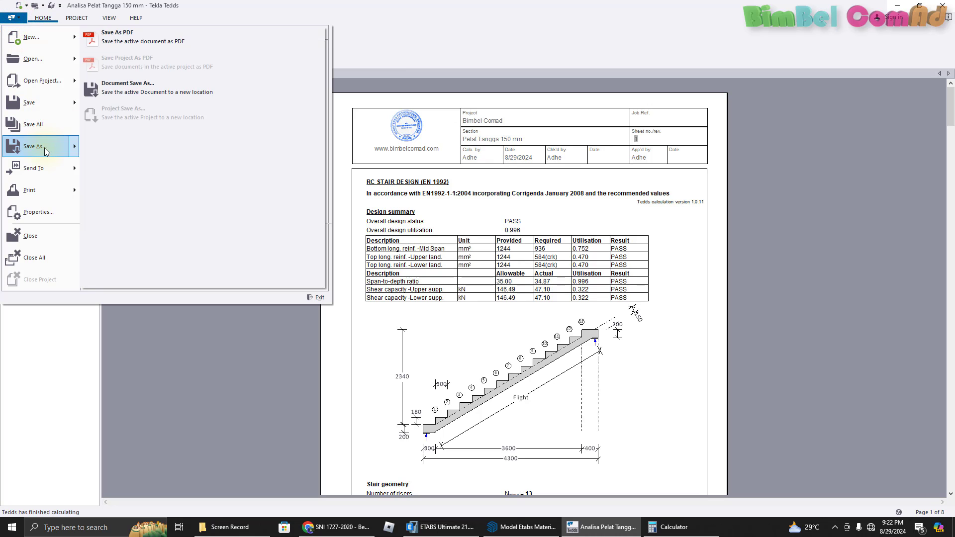
left_click(153, 46)
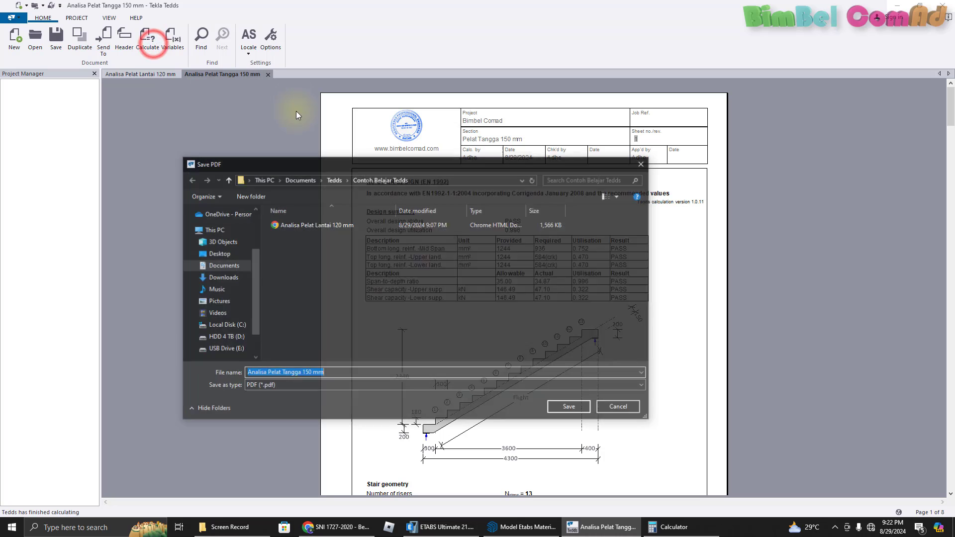
left_click(571, 407)
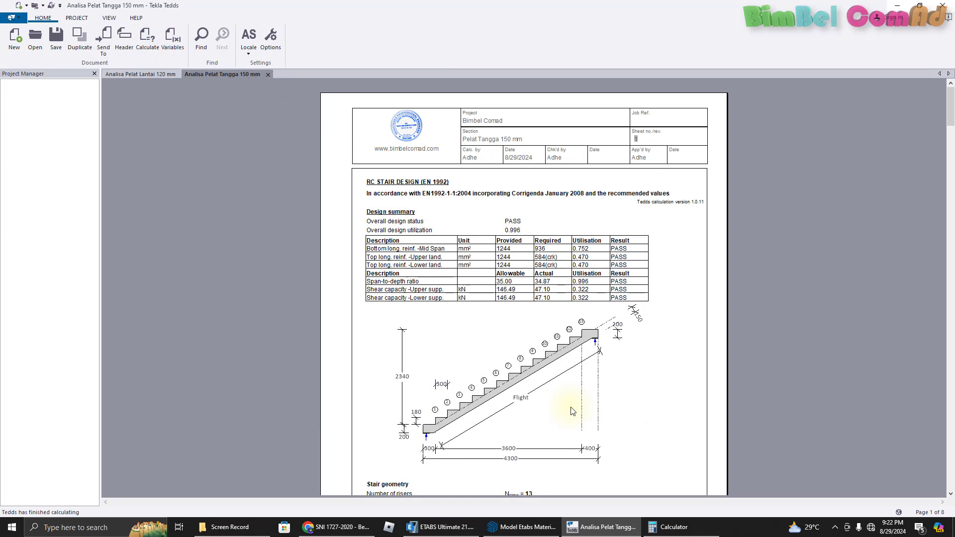